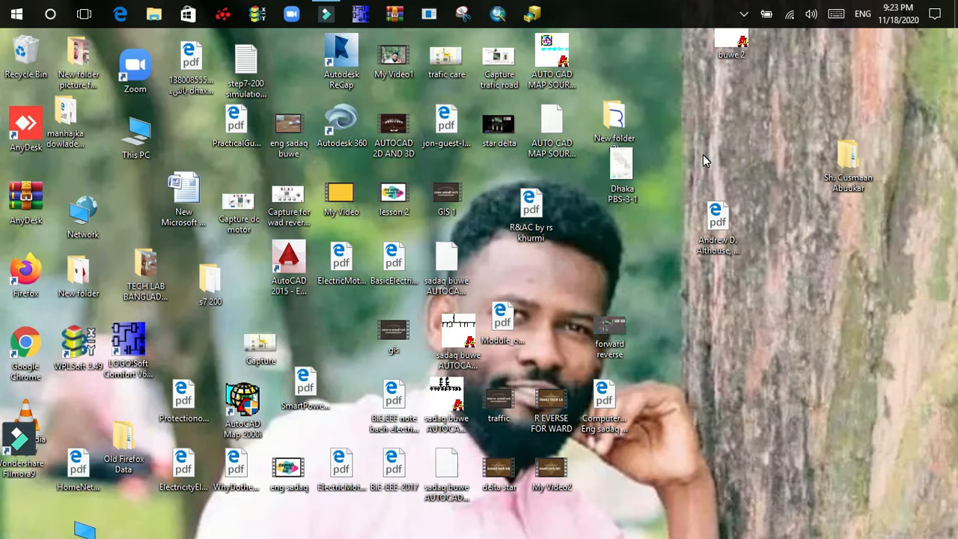
# Launch AutoCAD 2015 and start a new blank drawing.
pyautogui.moveTo(905, 5)
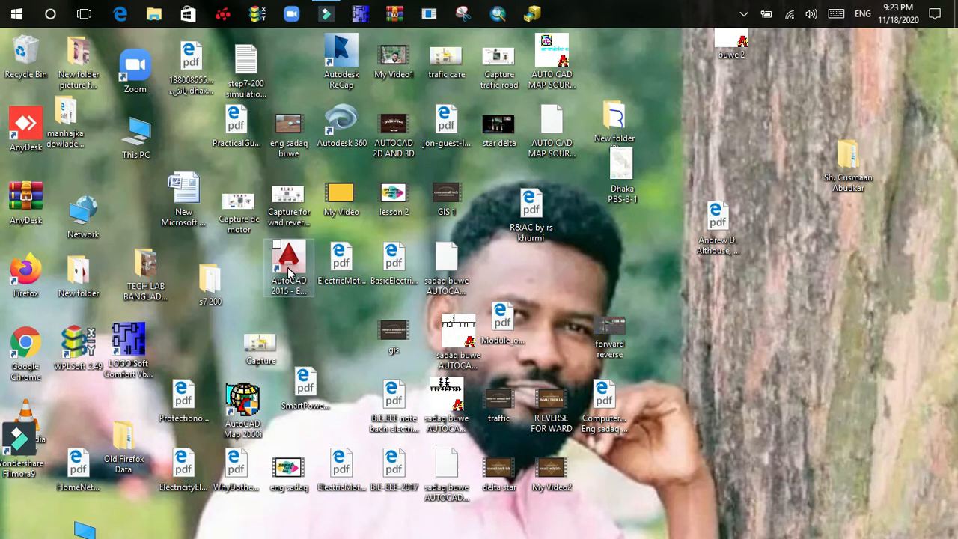
pyautogui.doubleClick(289, 271)
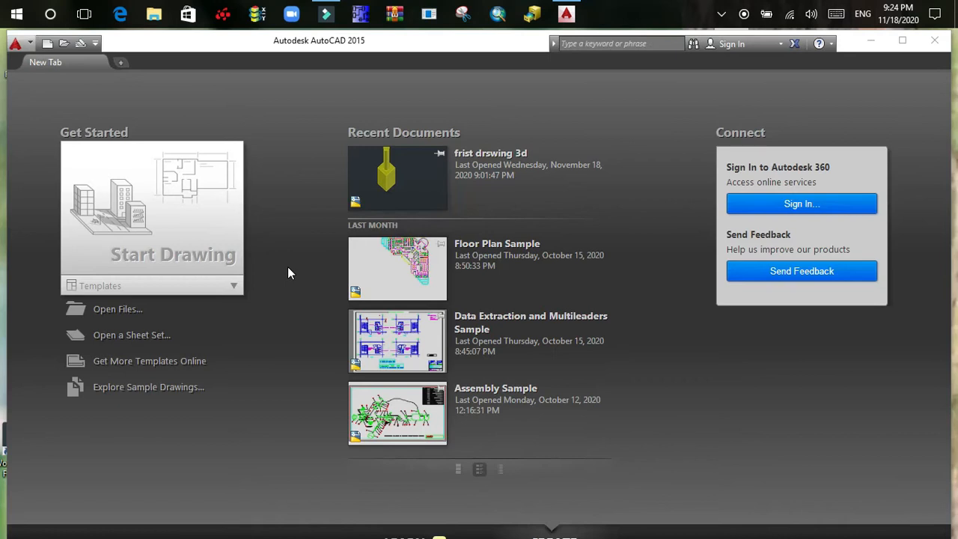
pyautogui.click(142, 222)
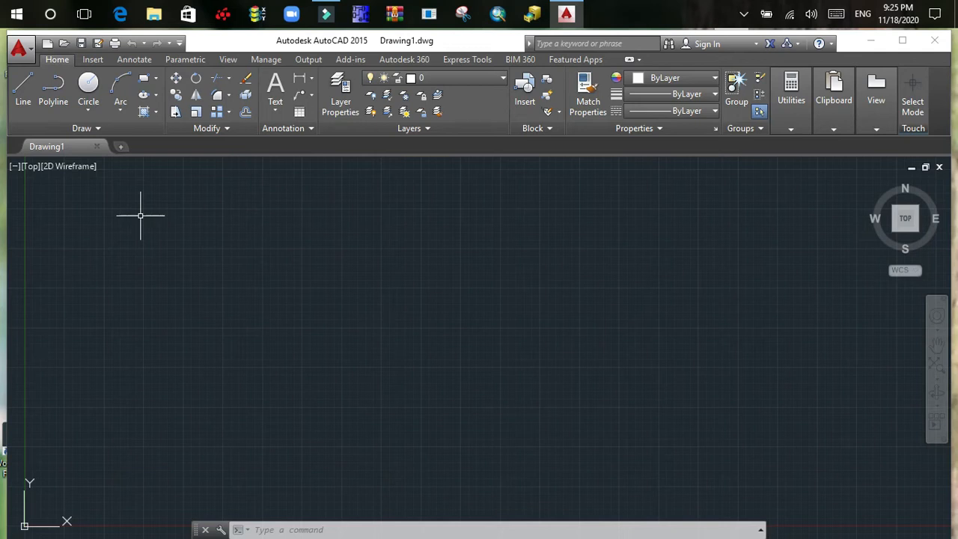
# Set the view point to 1,-1,1 with the -VPOINT command for a southeast isometric view.
pyautogui.write('-v')
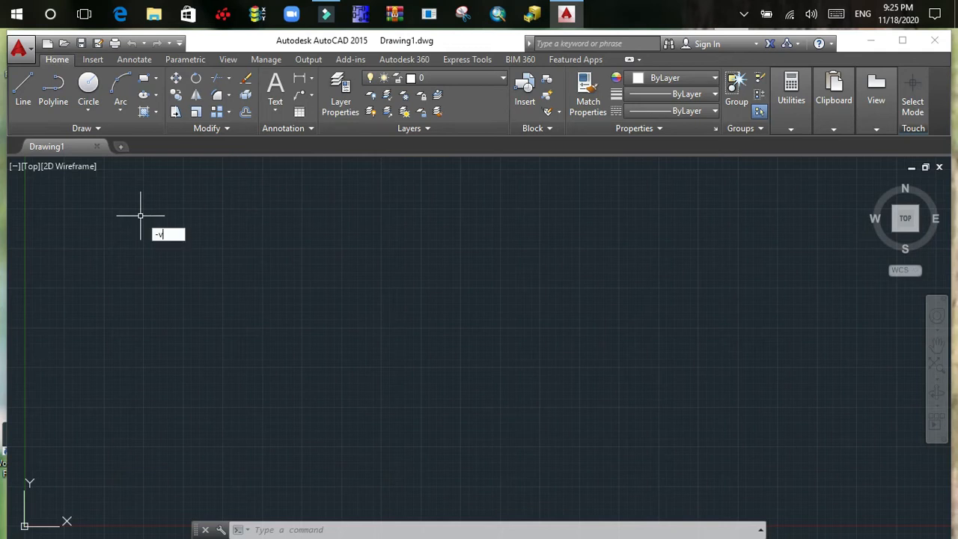
pyautogui.write('point')
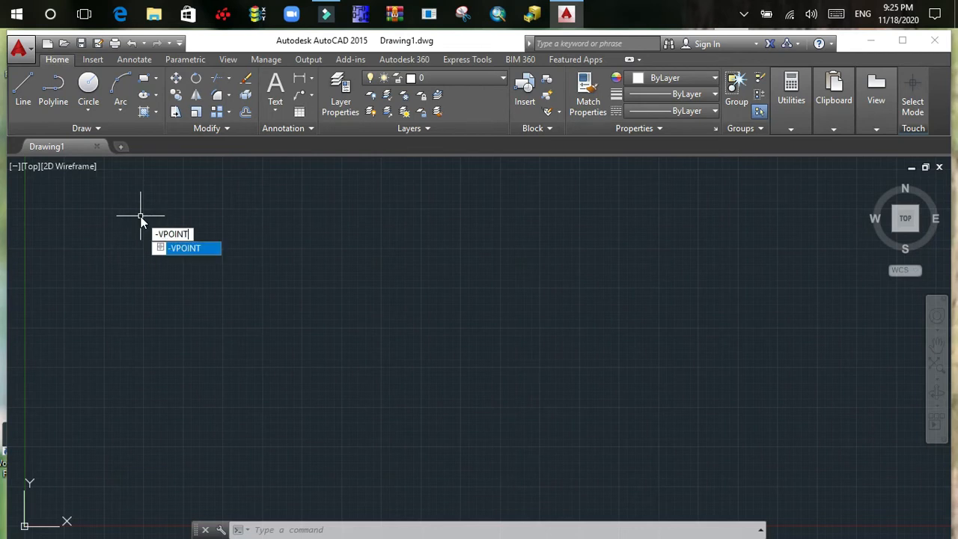
pyautogui.press('Return')
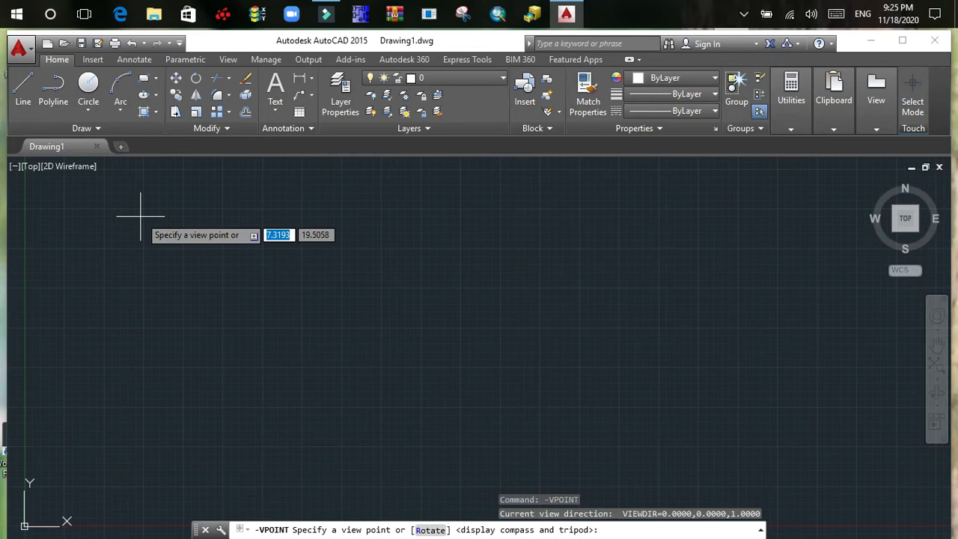
pyautogui.write('1')
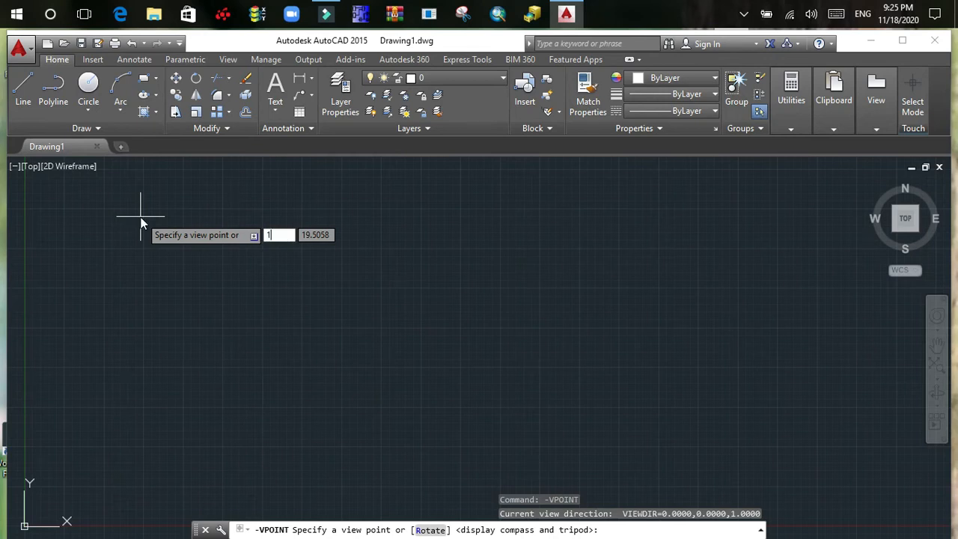
pyautogui.press('Tab')
pyautogui.write('-1')
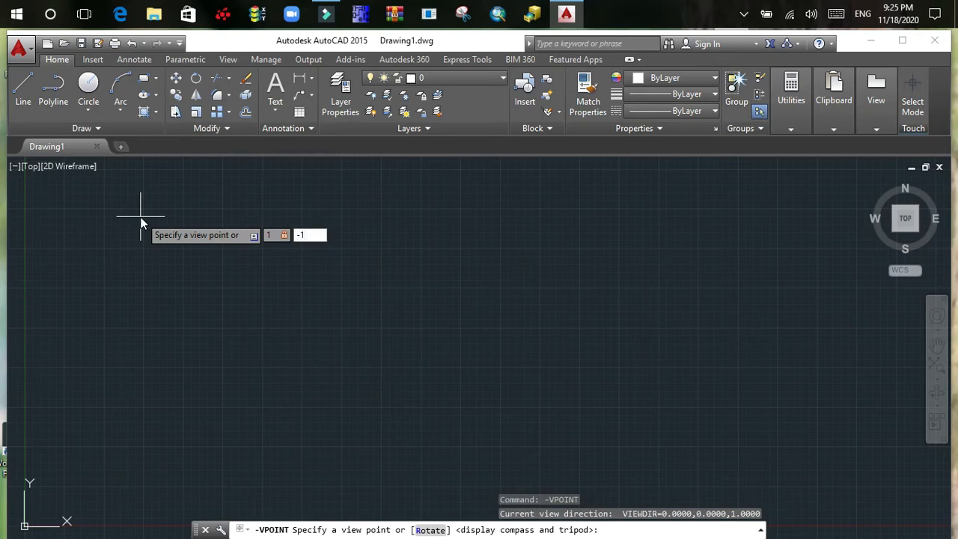
pyautogui.press('Tab')
pyautogui.write('1')
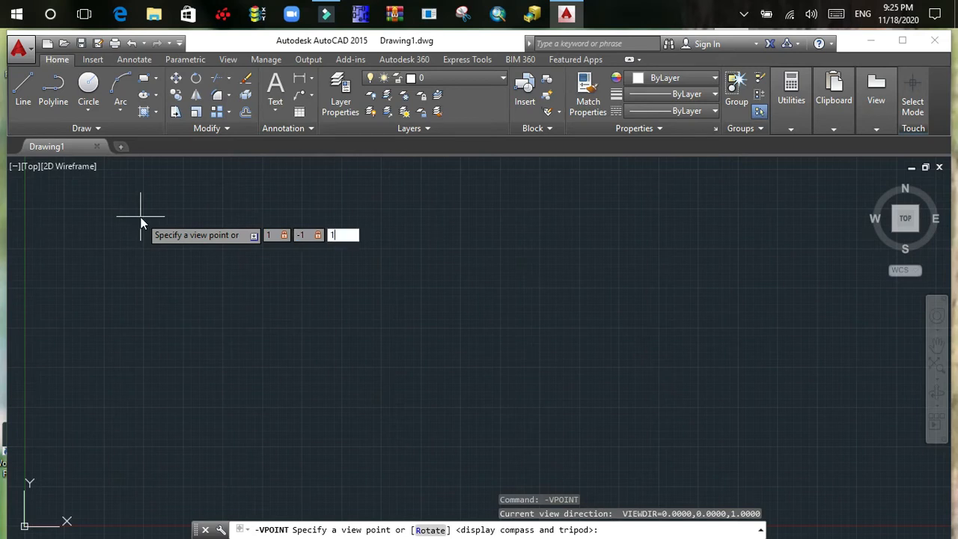
pyautogui.press('Return')
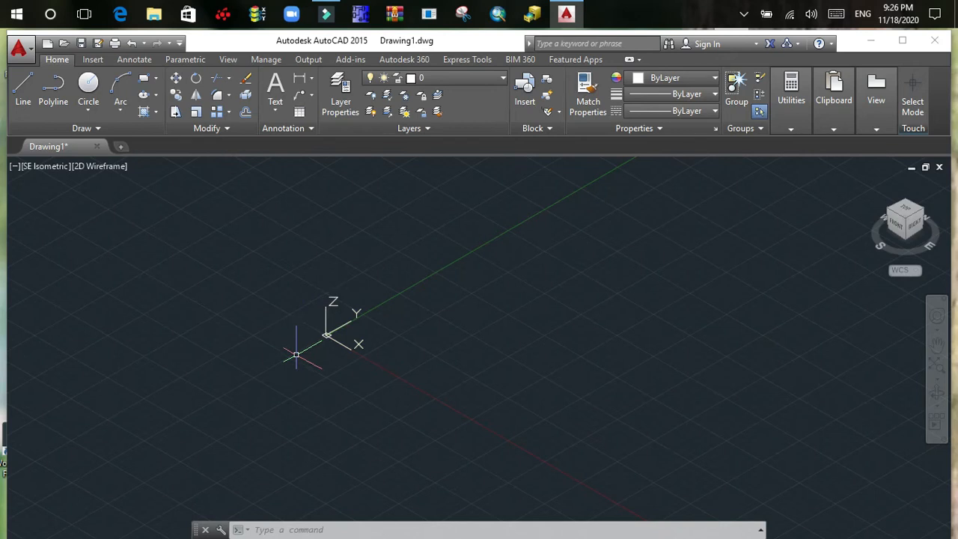
# Turn off the grid and return to the plan view of the World coordinate system.
pyautogui.press('F7')
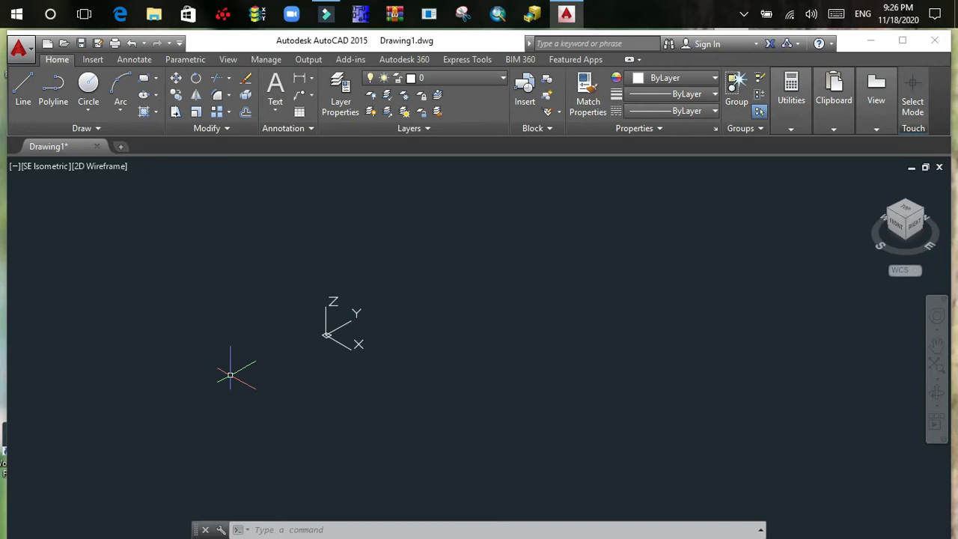
pyautogui.write('PLA')
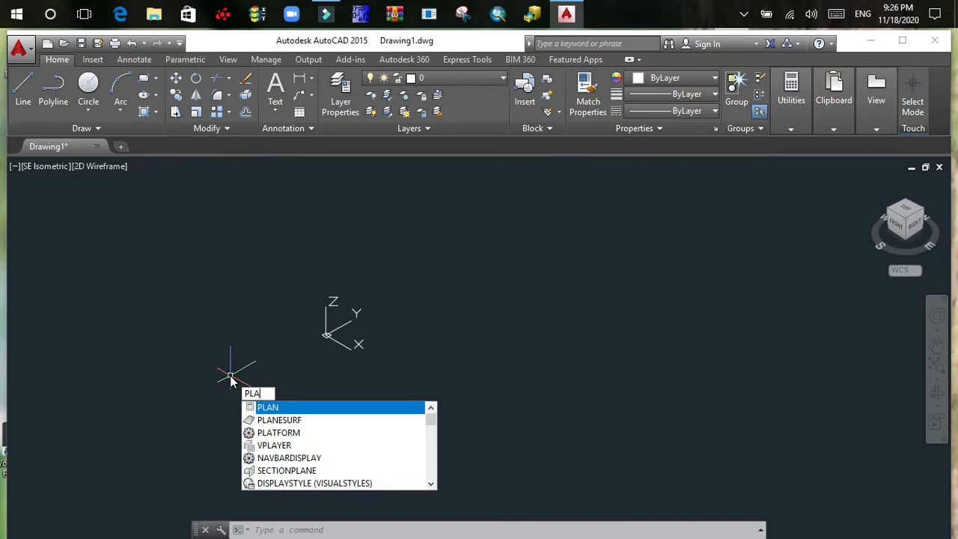
pyautogui.write('a')
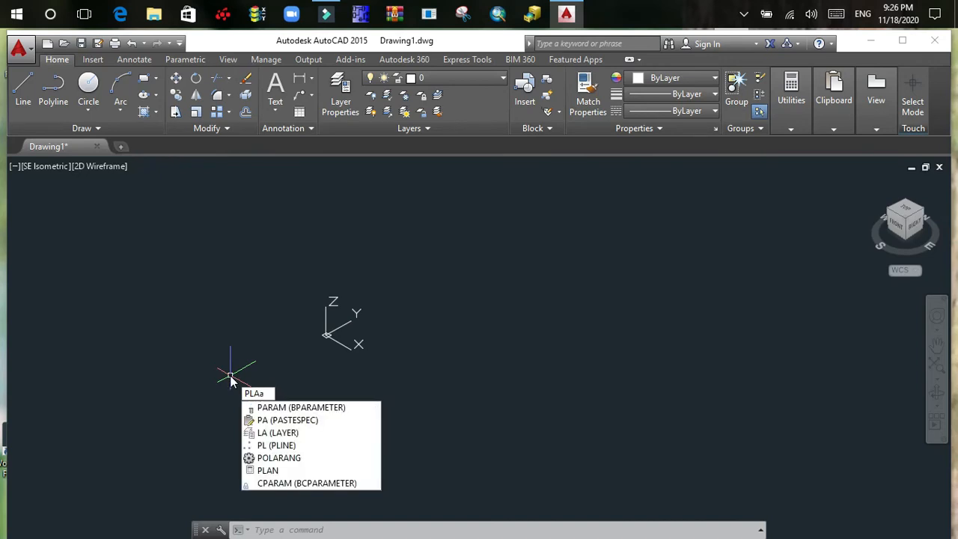
pyautogui.press('BackSpace')
pyautogui.write('N')
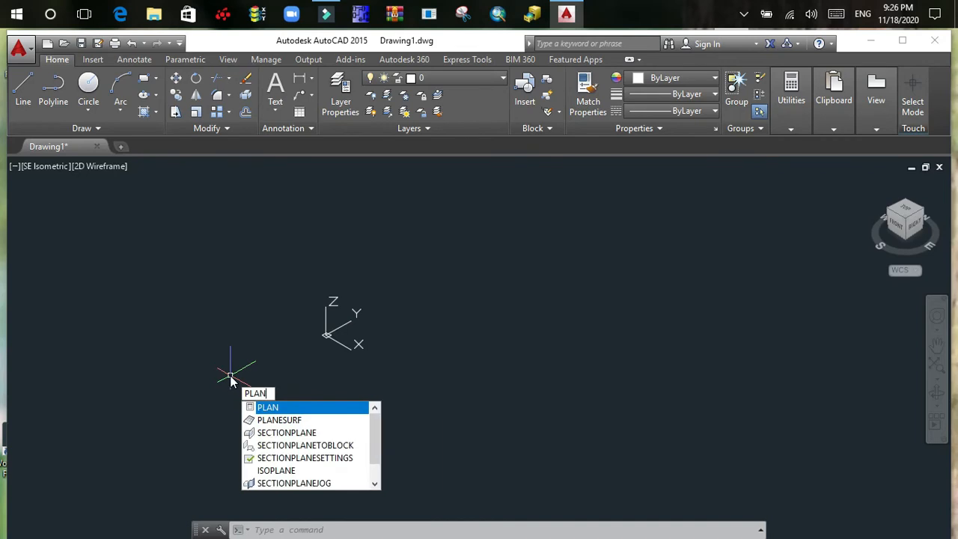
pyautogui.press('Return')
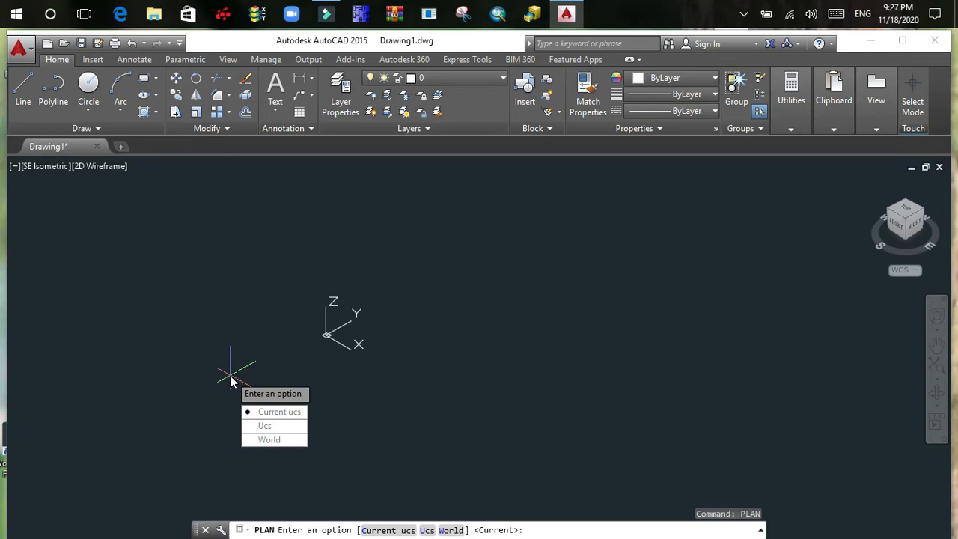
pyautogui.write('w')
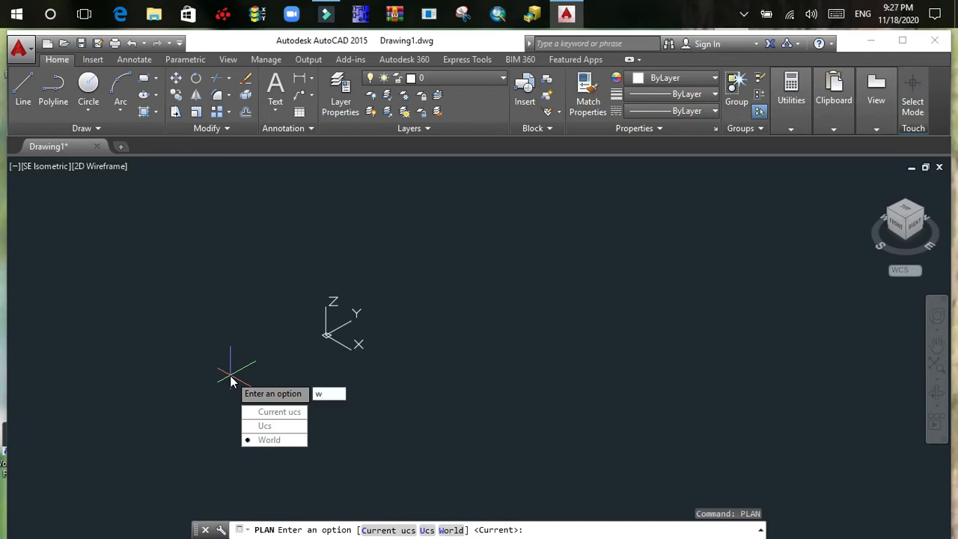
pyautogui.press('Return')
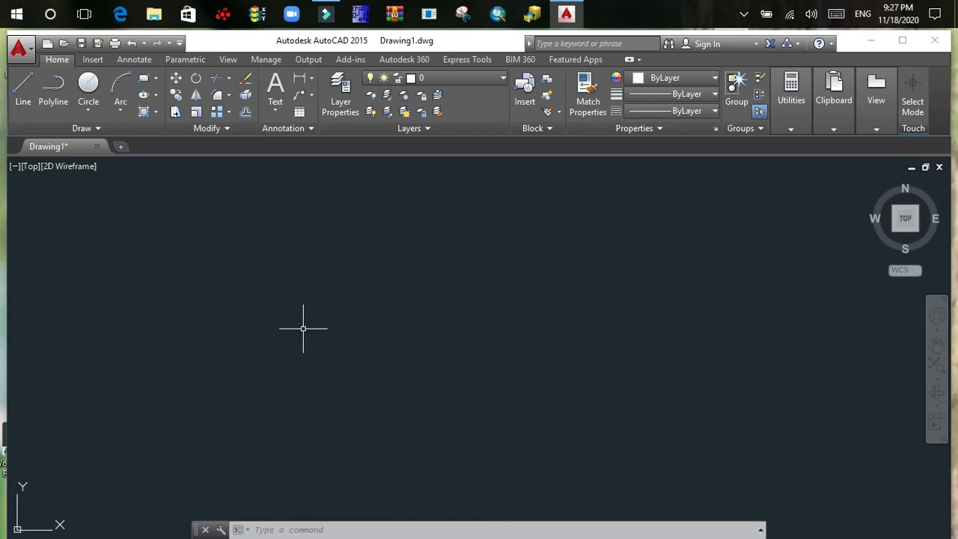
# Switch to the southeast isometric view using -VPOINT 1,-1,1 and turn on the grid.
pyautogui.write('-V')
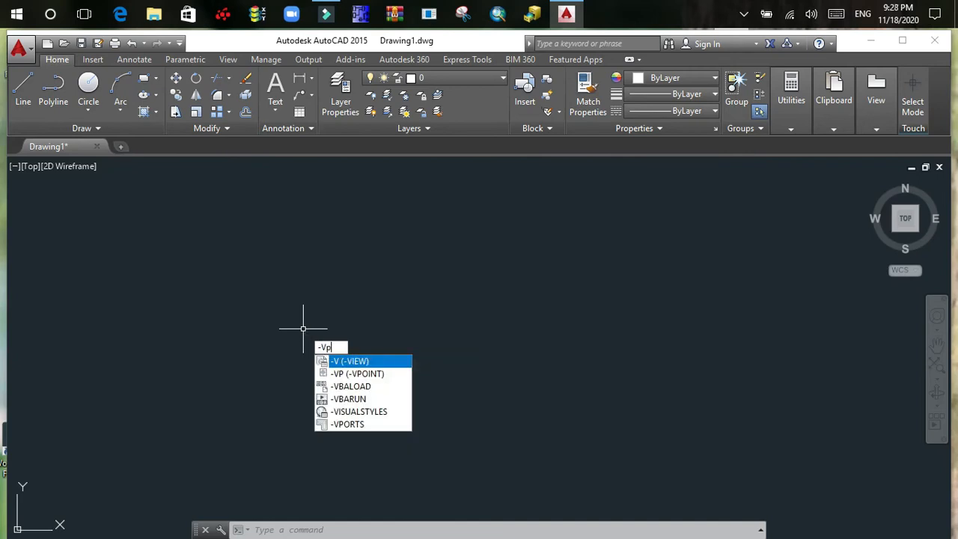
pyautogui.write('POINT')
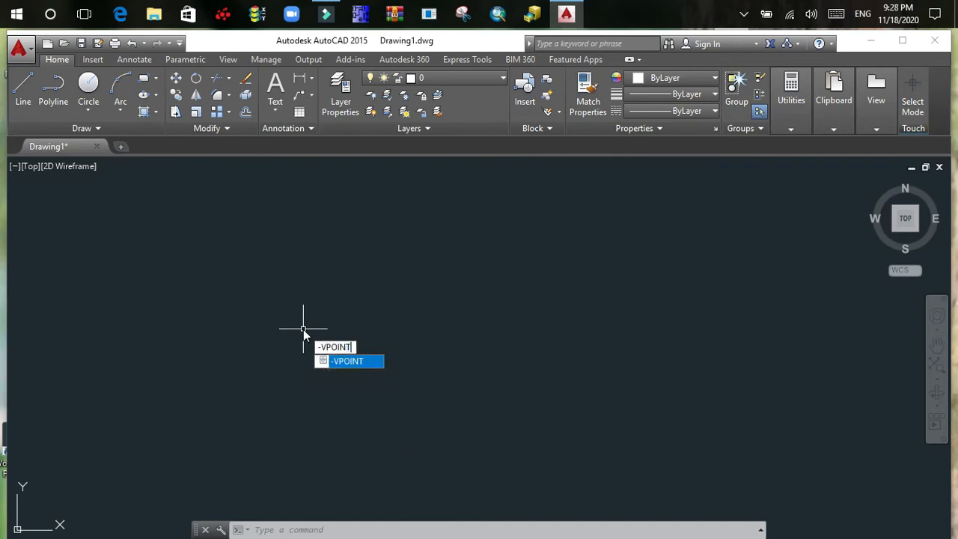
pyautogui.press('Return')
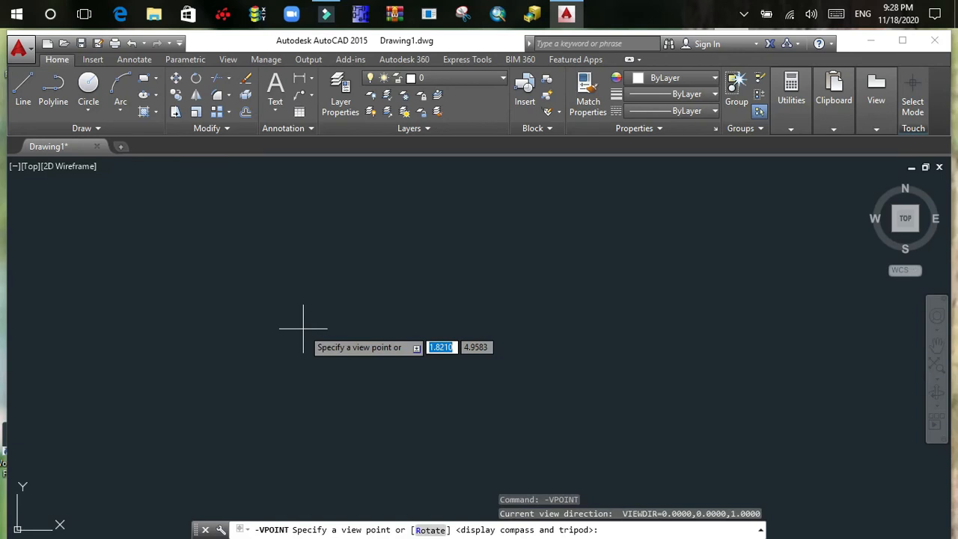
pyautogui.write('1,-')
pyautogui.write('1')
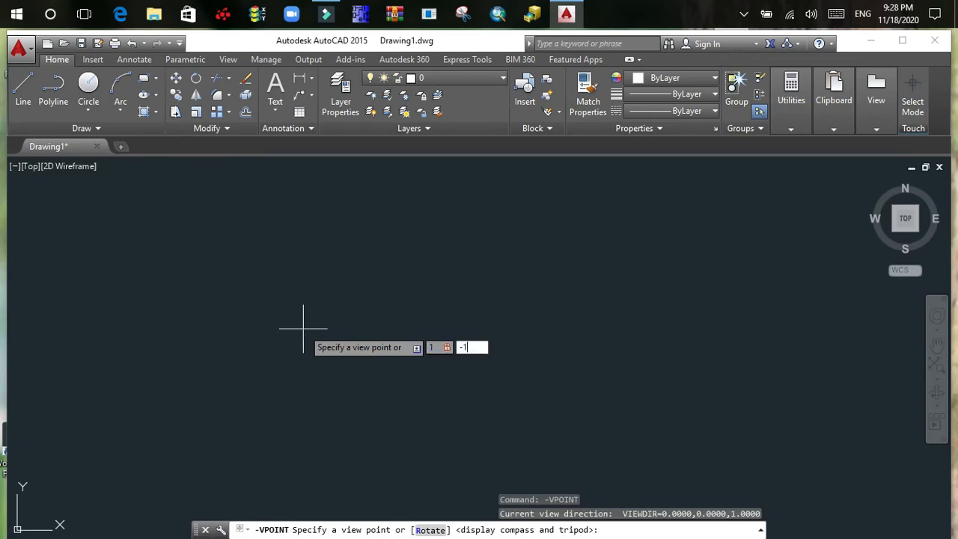
pyautogui.write(',')
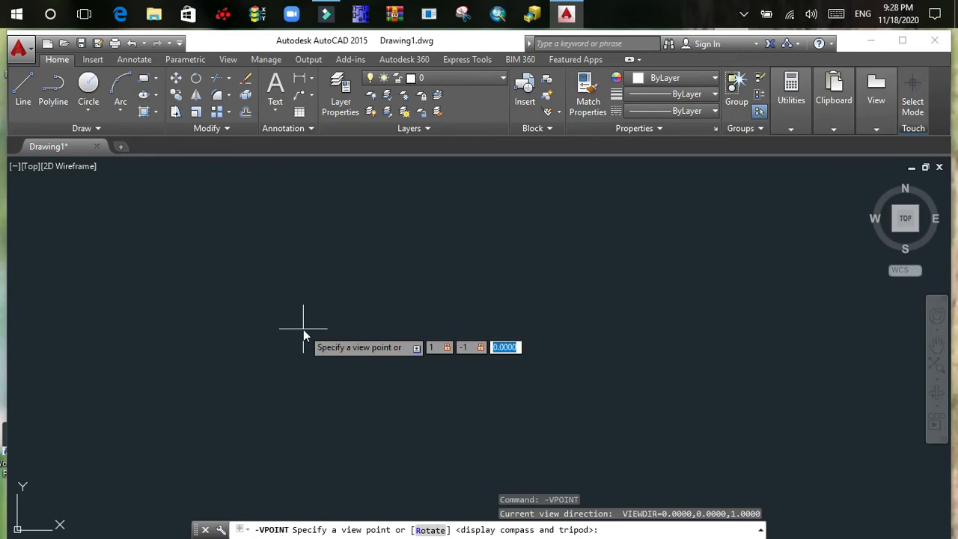
pyautogui.write('1')
pyautogui.press('Return')
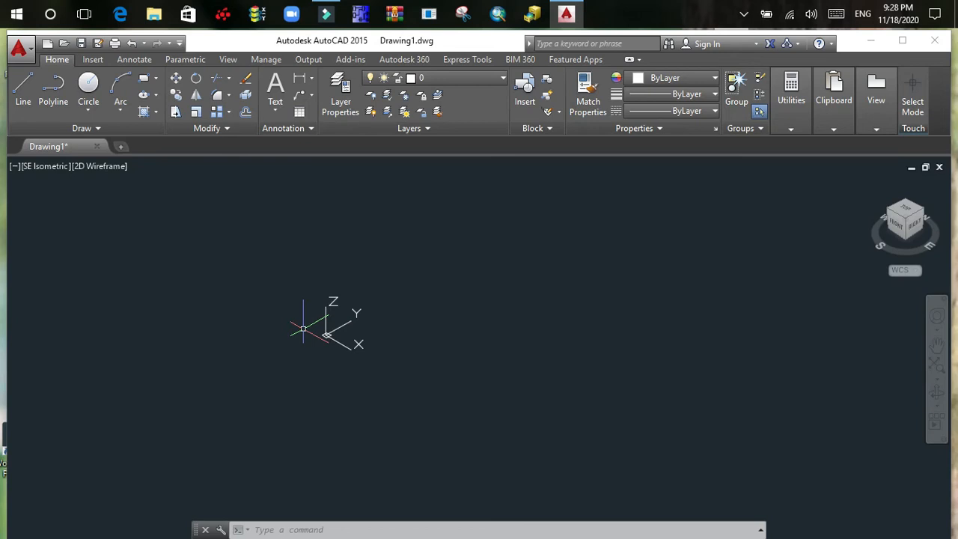
pyautogui.press('F7')
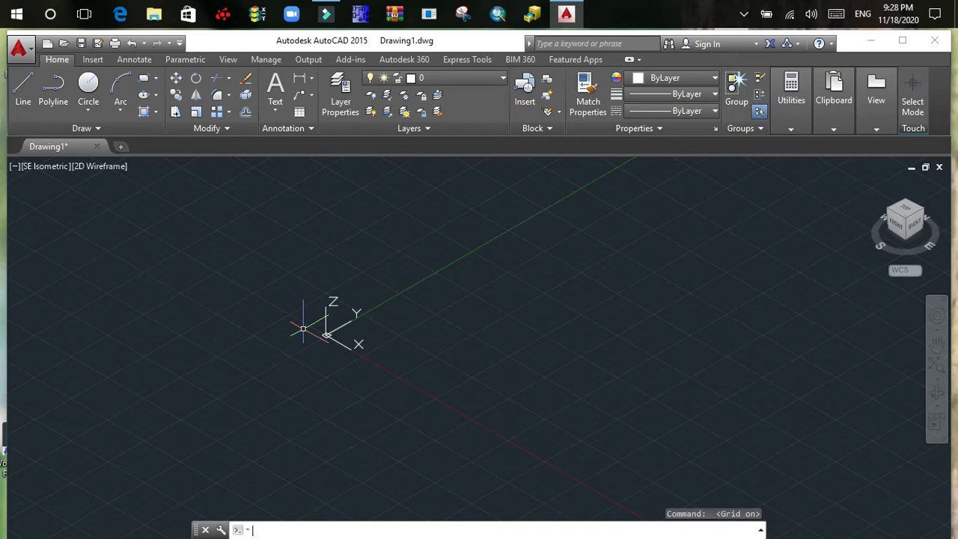
# Create a solid box from the first corner at 0,0,0 to the opposite corner at 4,4,4.
pyautogui.write('b')
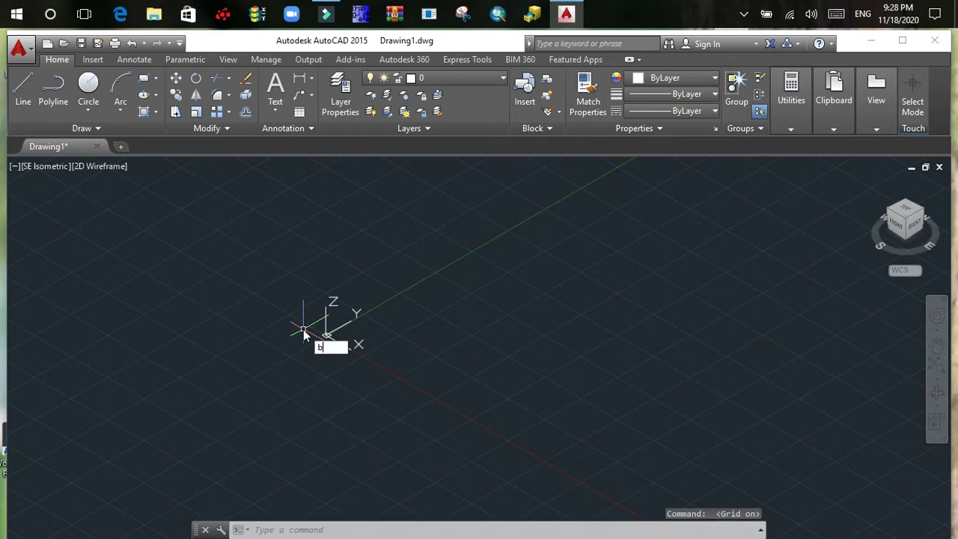
pyautogui.write('ox')
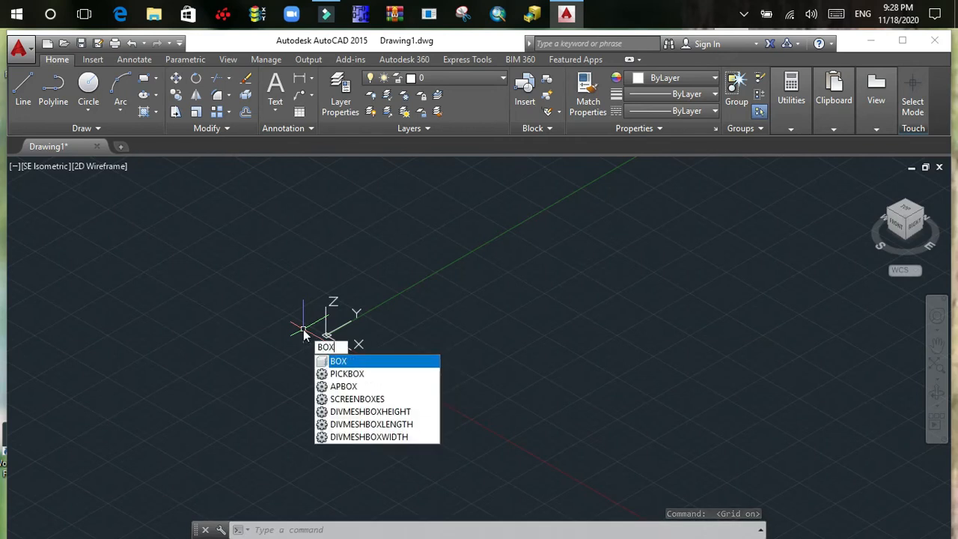
pyautogui.press('Return')
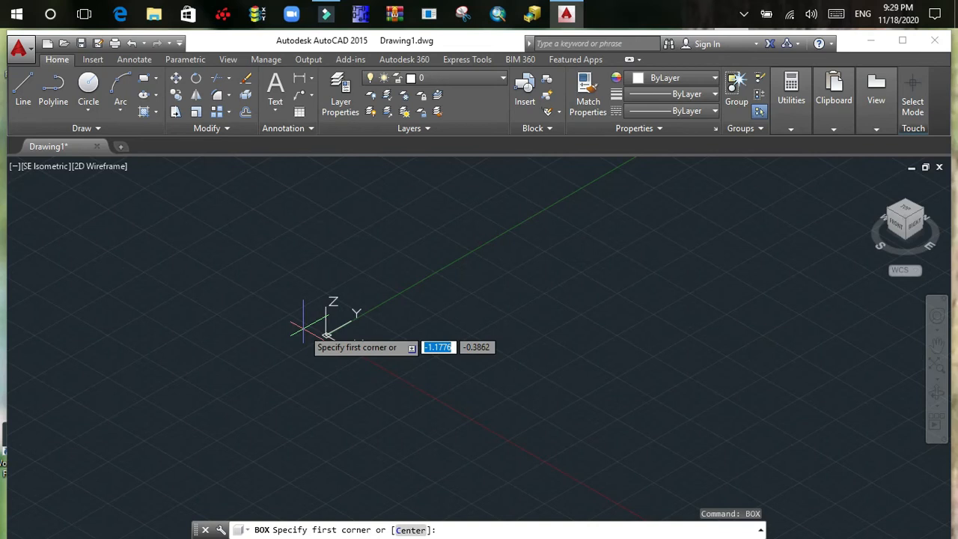
pyautogui.write('0')
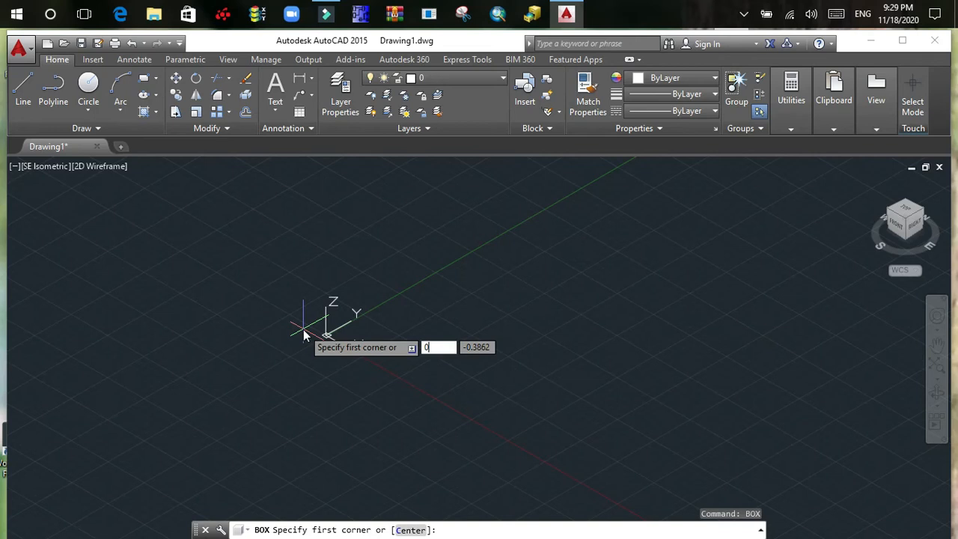
pyautogui.press('Tab')
pyautogui.write('0')
pyautogui.press('Tab')
pyautogui.write('0')
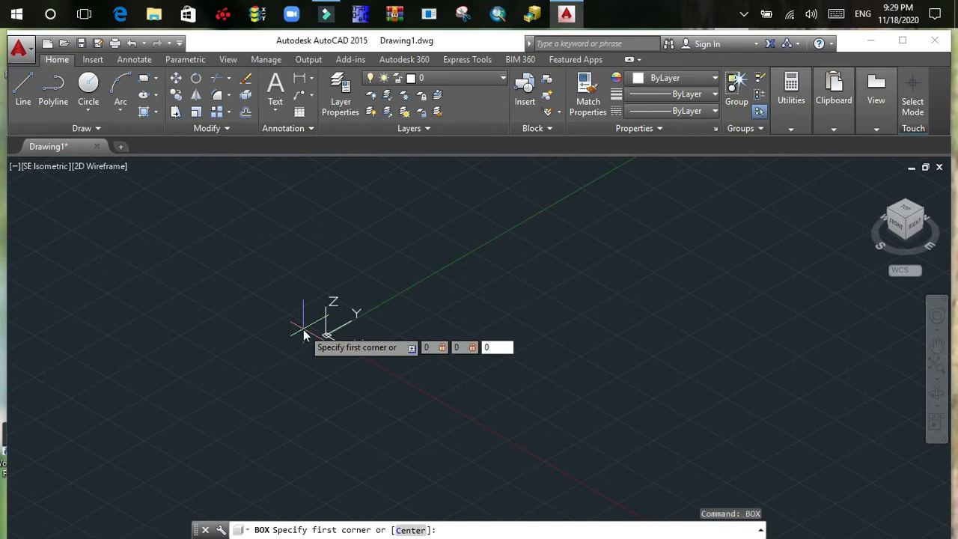
pyautogui.press('Return')
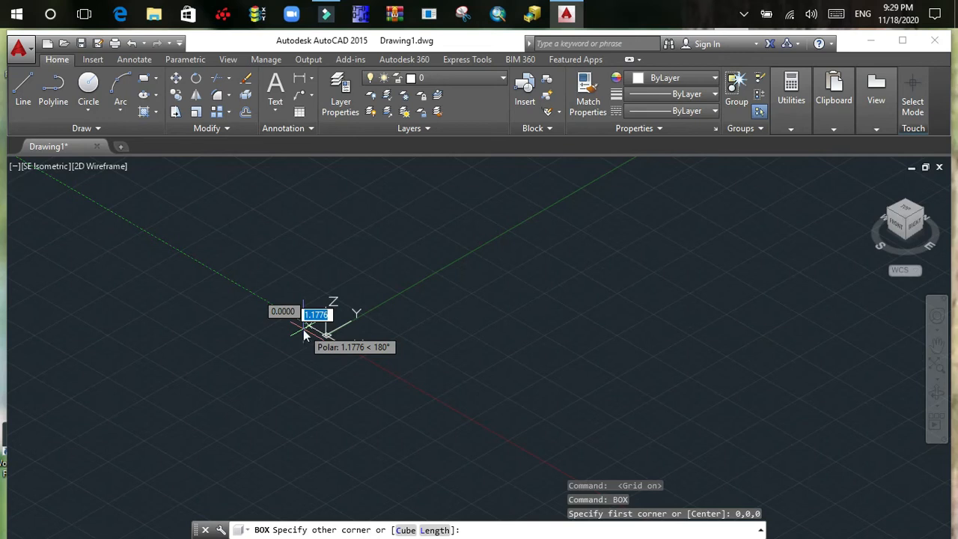
pyautogui.write('4')
pyautogui.press('Tab')
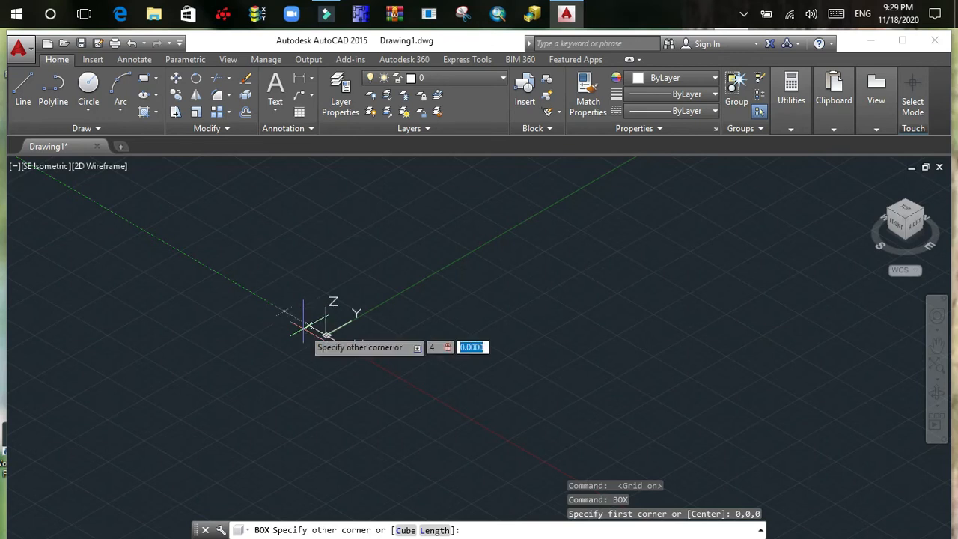
pyautogui.write('4')
pyautogui.press('Tab')
pyautogui.write('4')
pyautogui.press('Return')
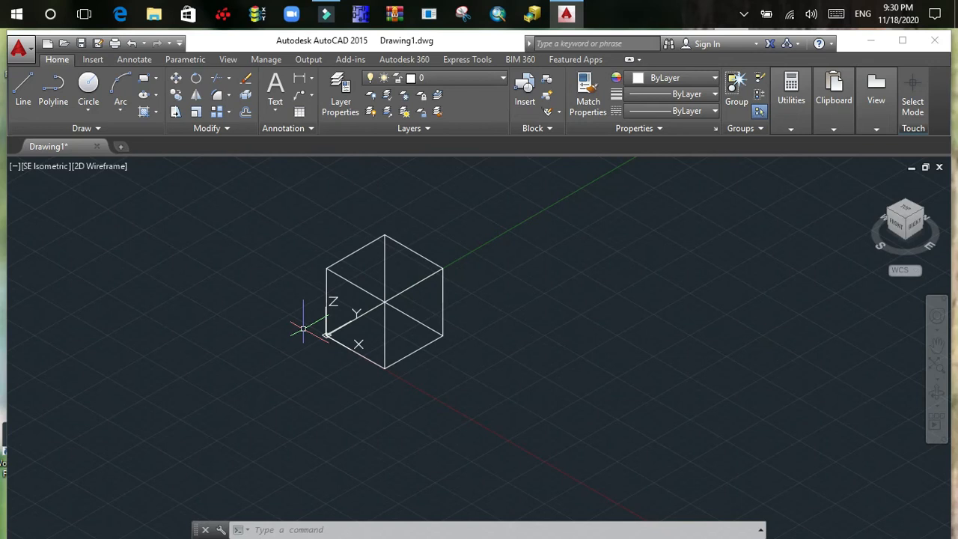
# Shade the box with the SHADE command so its faces display as solid.
pyautogui.write('S')
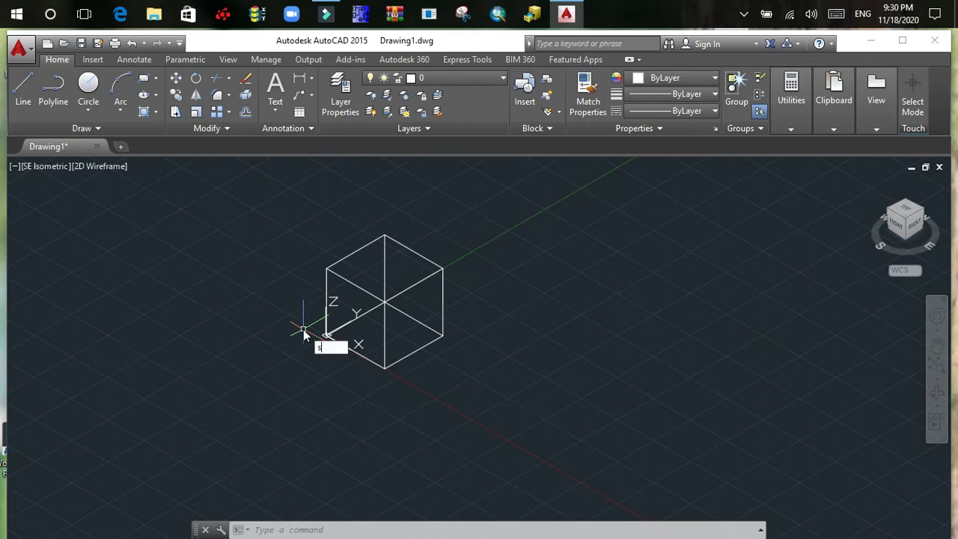
pyautogui.write('HADE')
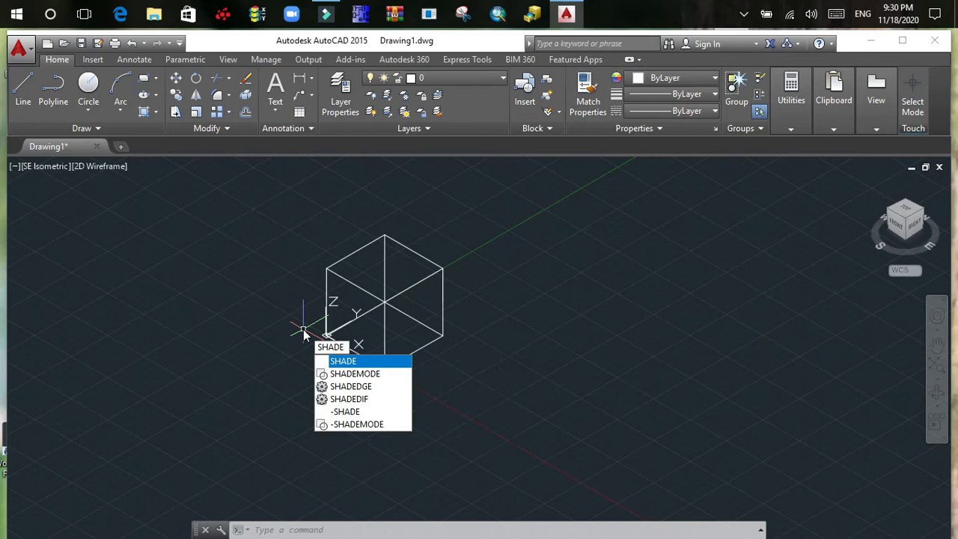
pyautogui.press('Return')
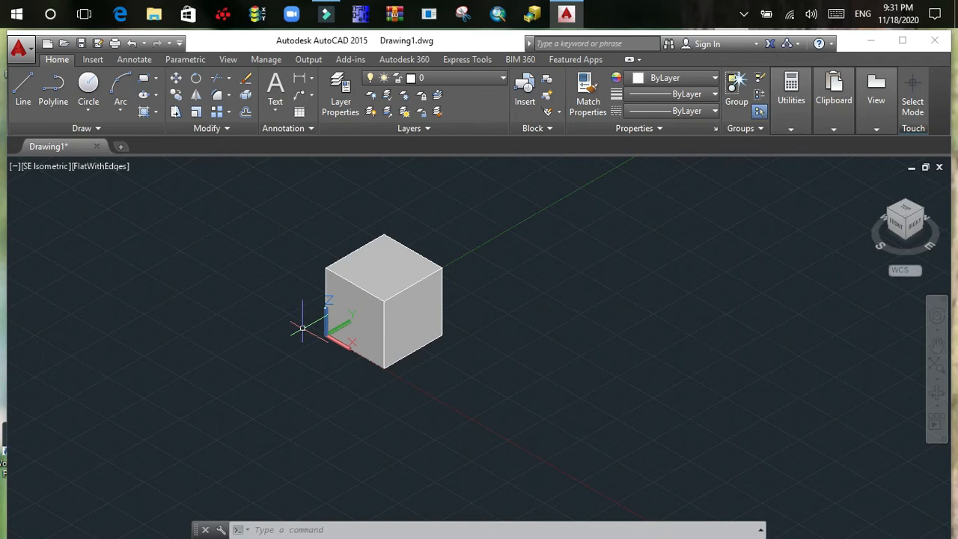
# Change the visual style to 2dwireframe with SHADEMODE.
pyautogui.write('SHADE')
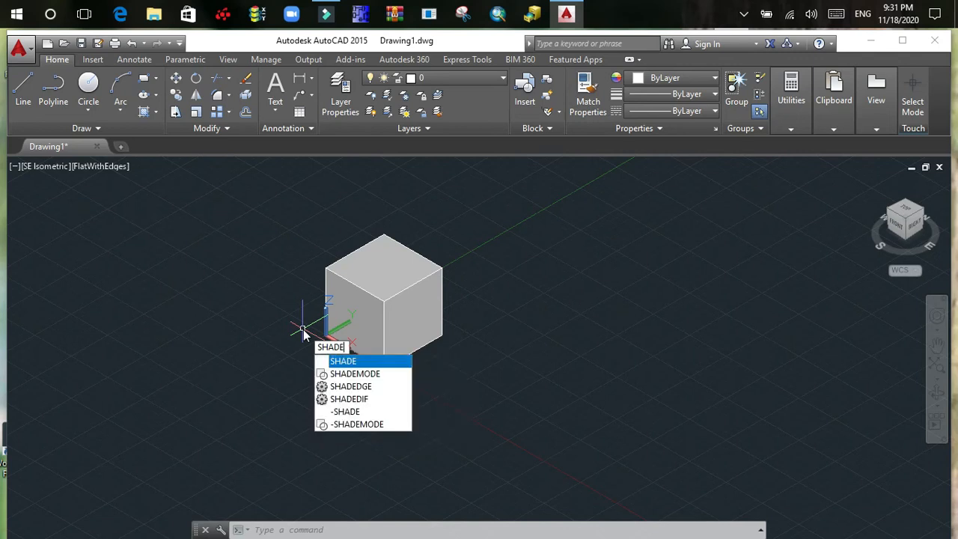
pyautogui.write('MO')
pyautogui.write('DE')
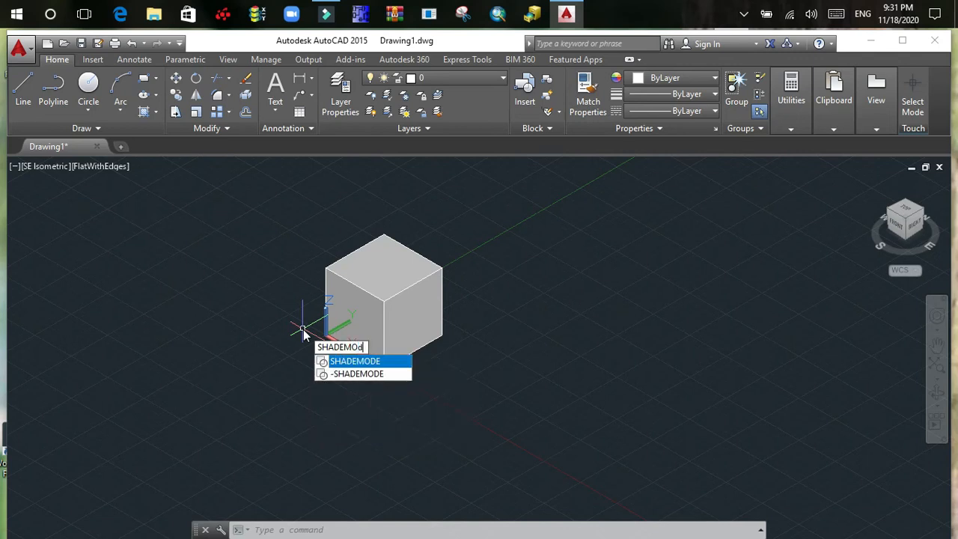
pyautogui.press('Return')
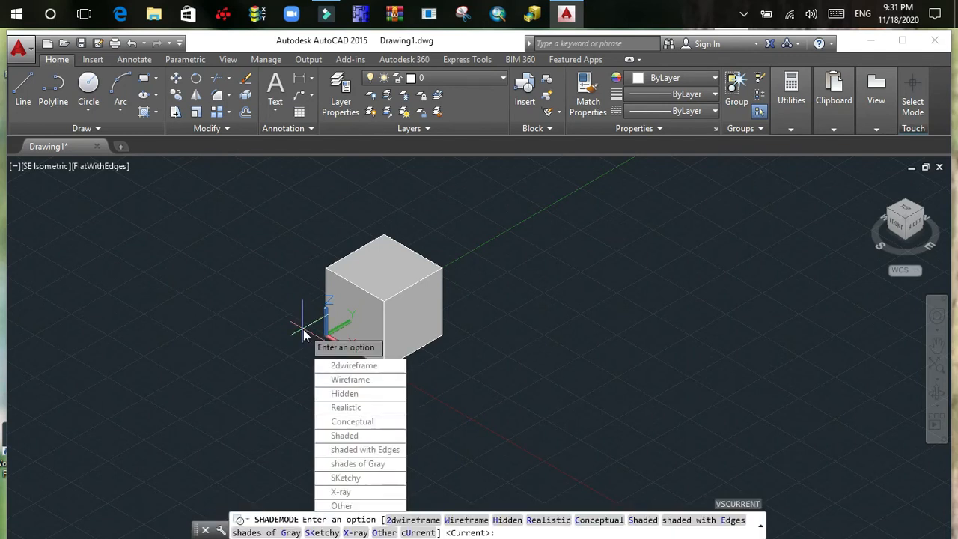
pyautogui.write('2')
pyautogui.press('Return')
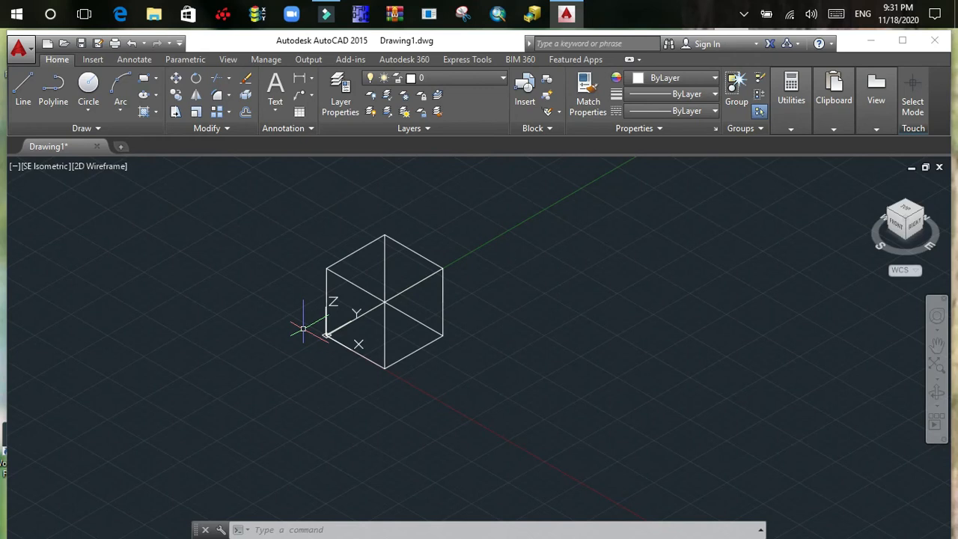
# Create a cylinder on top of the box with its base centre at 2,2,4, radius 1 and height 5.
pyautogui.write('CYL')
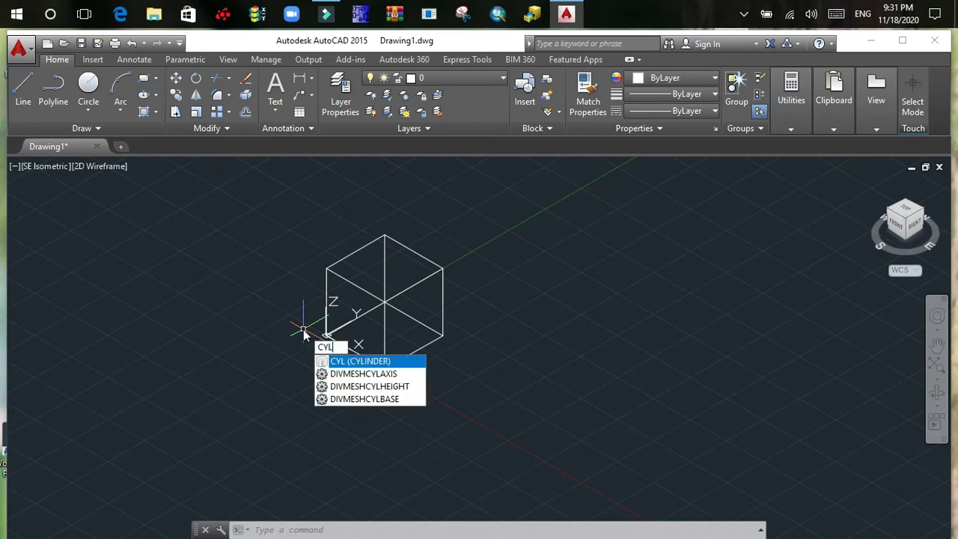
pyautogui.write('INDER')
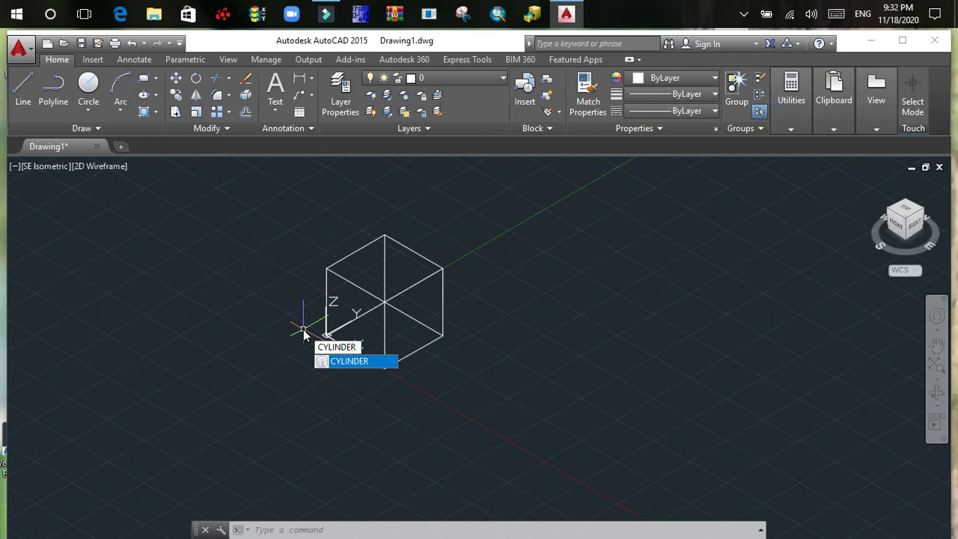
pyautogui.press('Return')
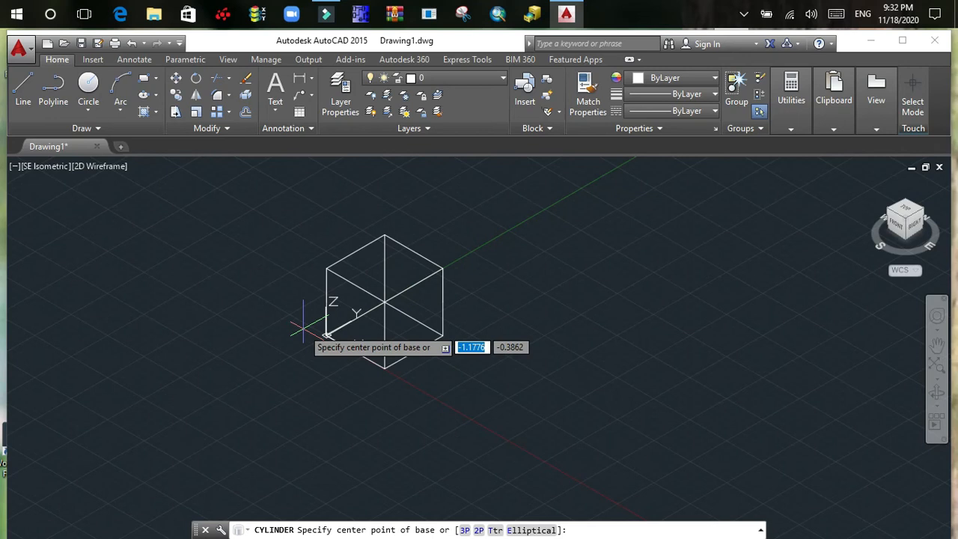
pyautogui.write('2')
pyautogui.press('Tab')
pyautogui.write('2')
pyautogui.press('Tab')
pyautogui.write('4')
pyautogui.press('Return')
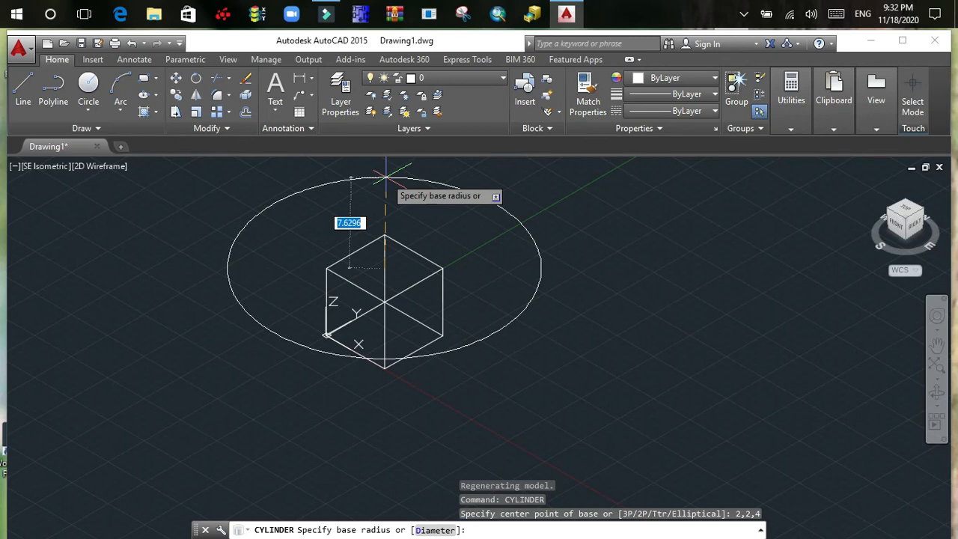
pyautogui.write('1')
pyautogui.press('Return')
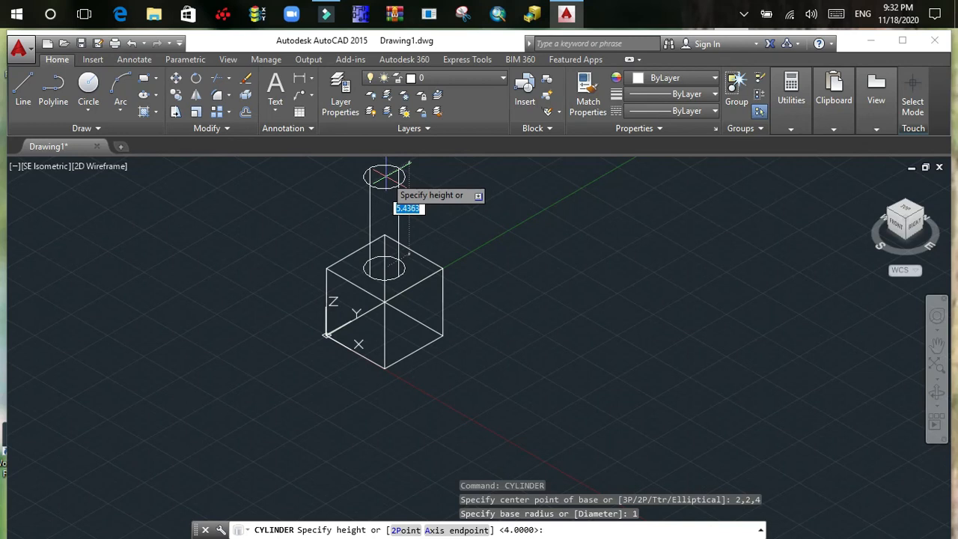
pyautogui.write('5')
pyautogui.press('Return')
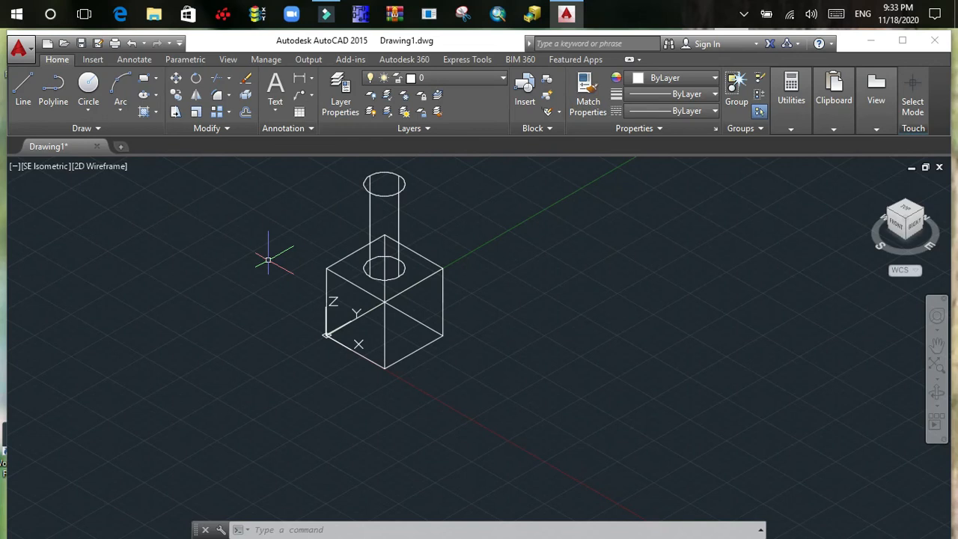
# Shade the box and cylinder with the SHADE command.
pyautogui.write('SHA')
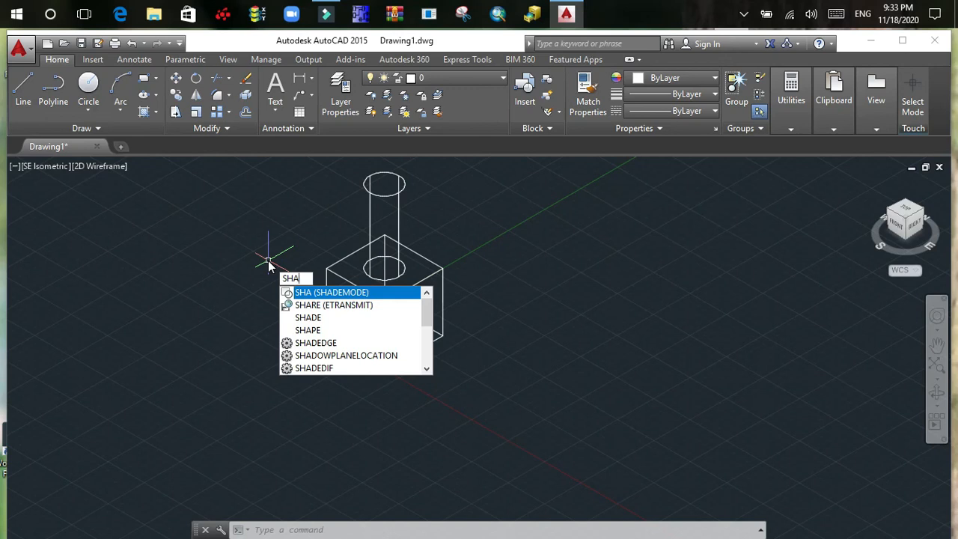
pyautogui.write('DE')
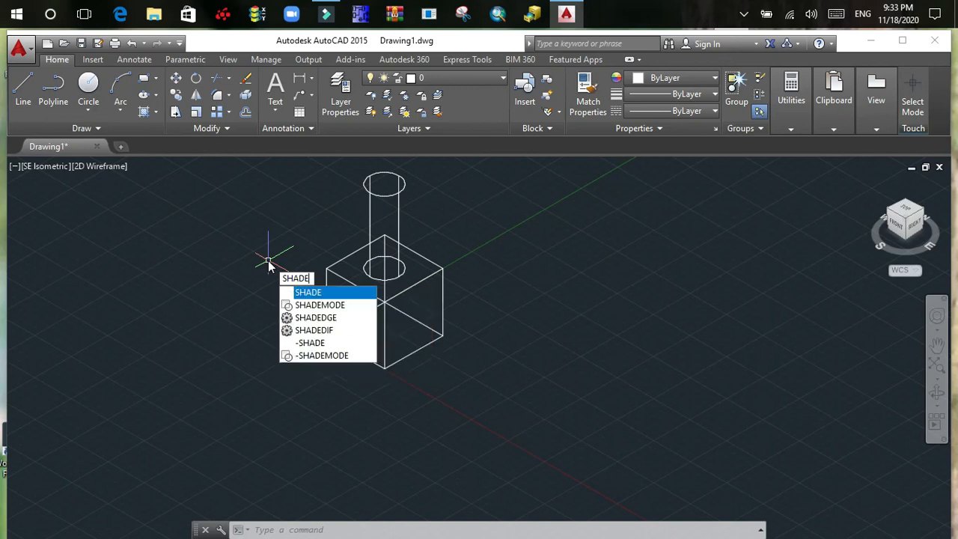
pyautogui.press('Return')
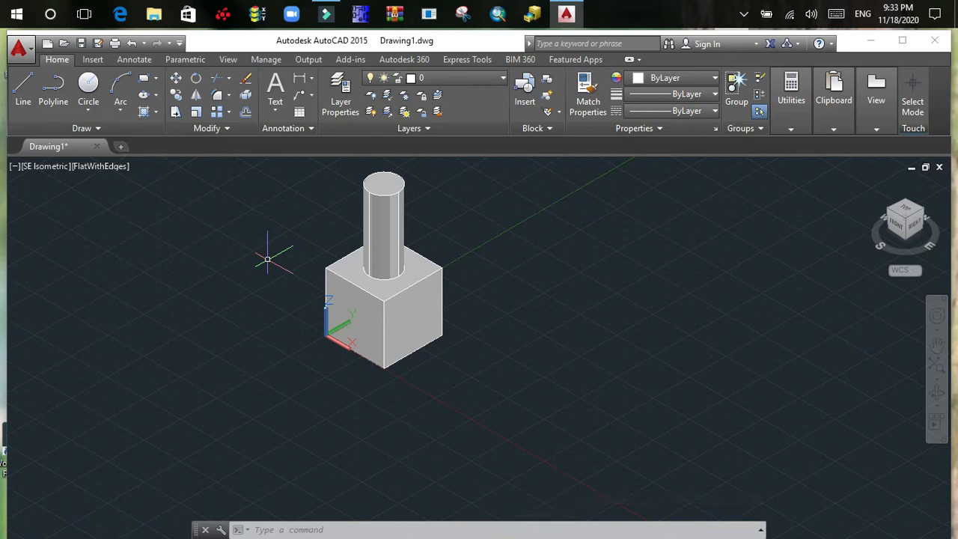
pyautogui.rightClick(362, 268)
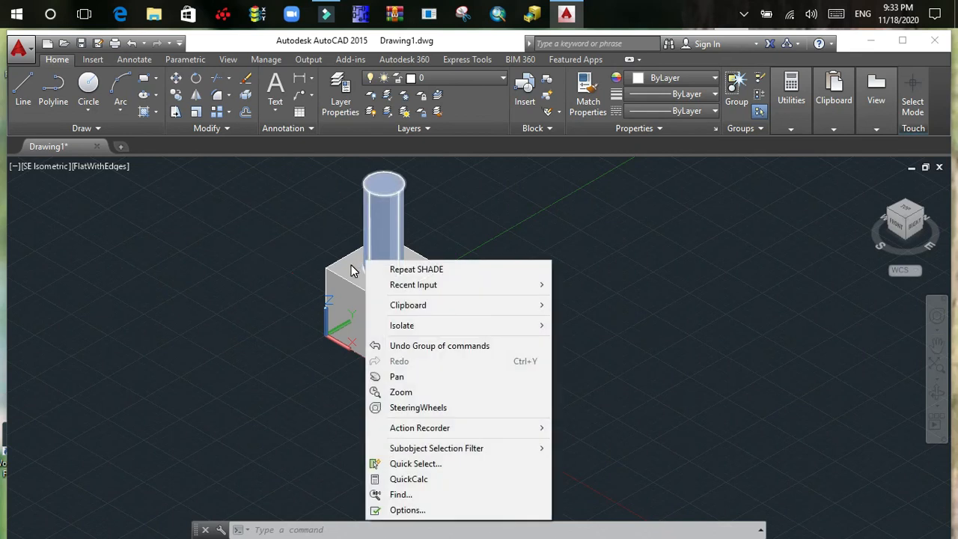
pyautogui.click(264, 237)
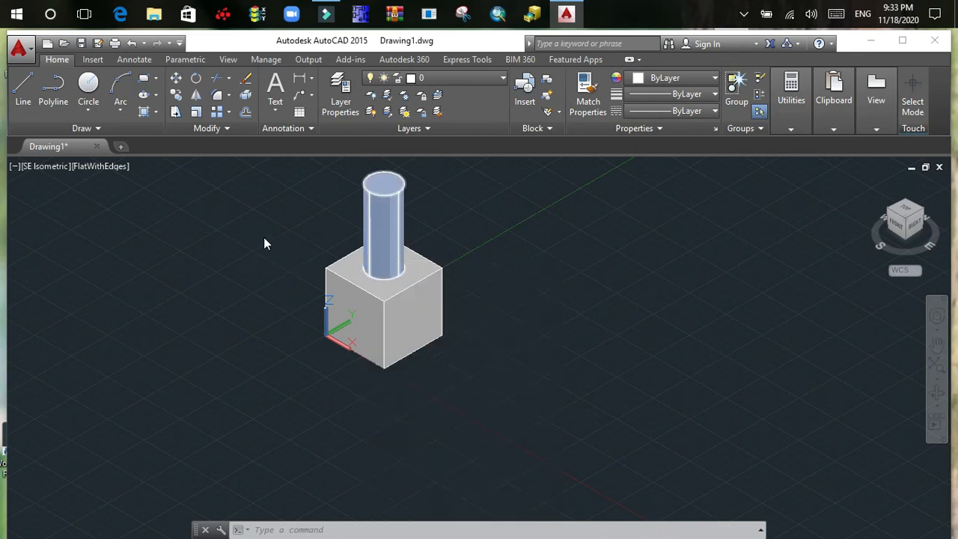
pyautogui.rightClick(263, 237)
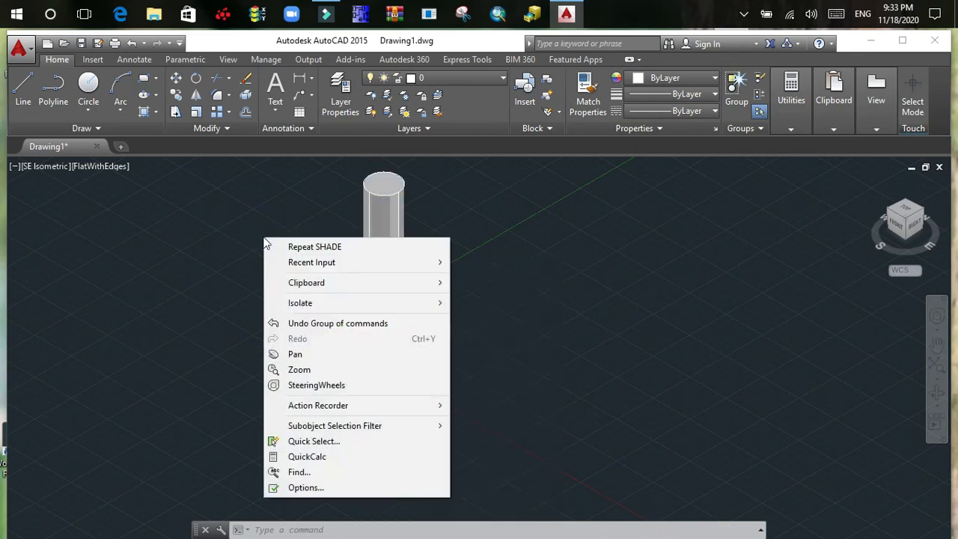
pyautogui.click(257, 199)
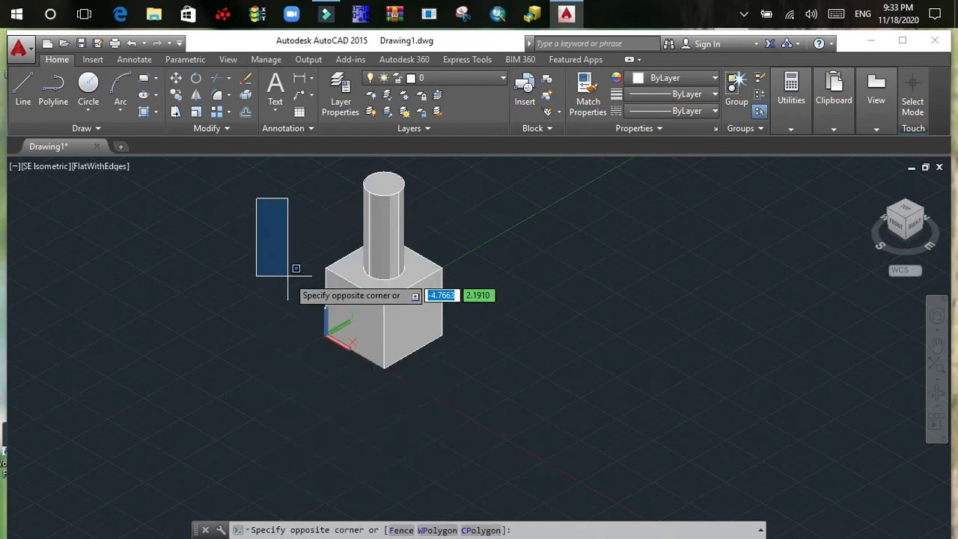
pyautogui.rightClick(288, 276)
pyautogui.click(300, 247)
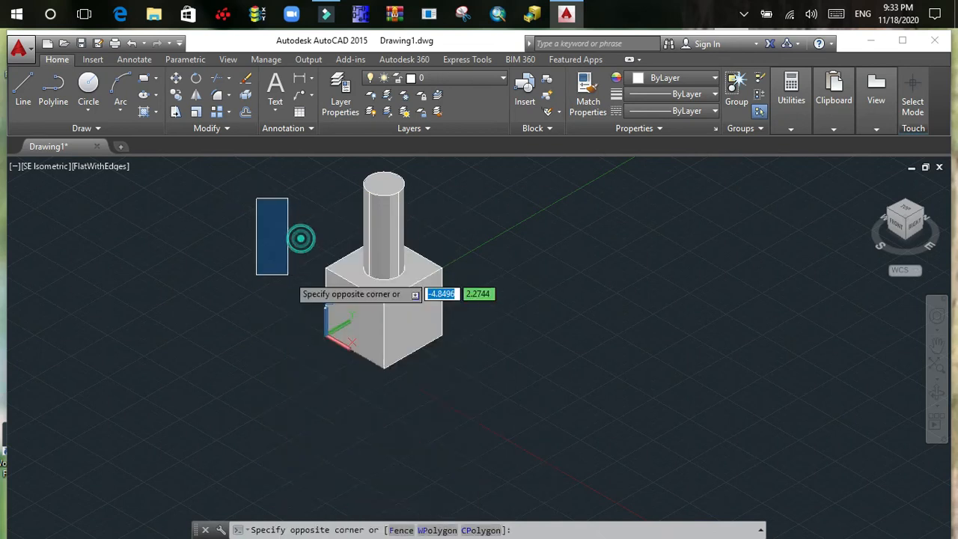
pyautogui.click(300, 238)
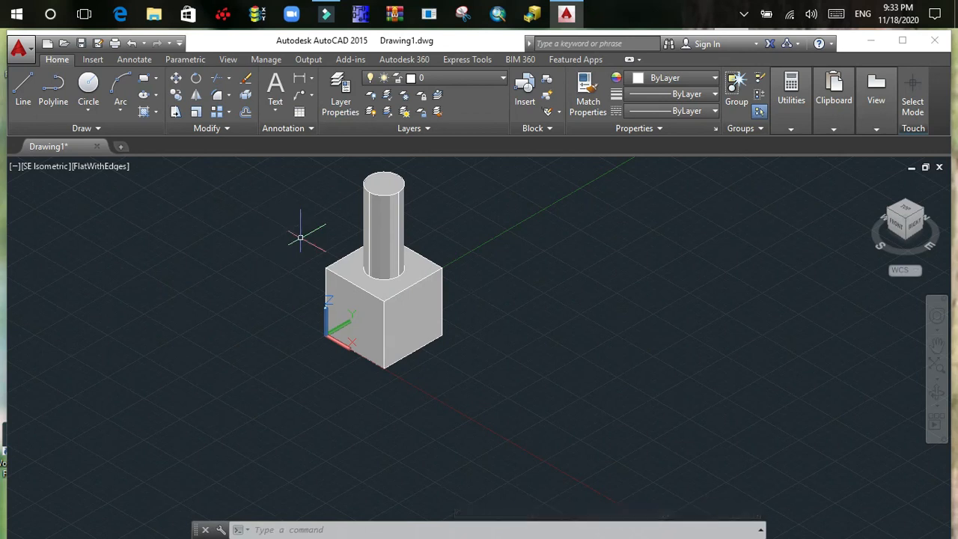
pyautogui.rightClick(300, 238)
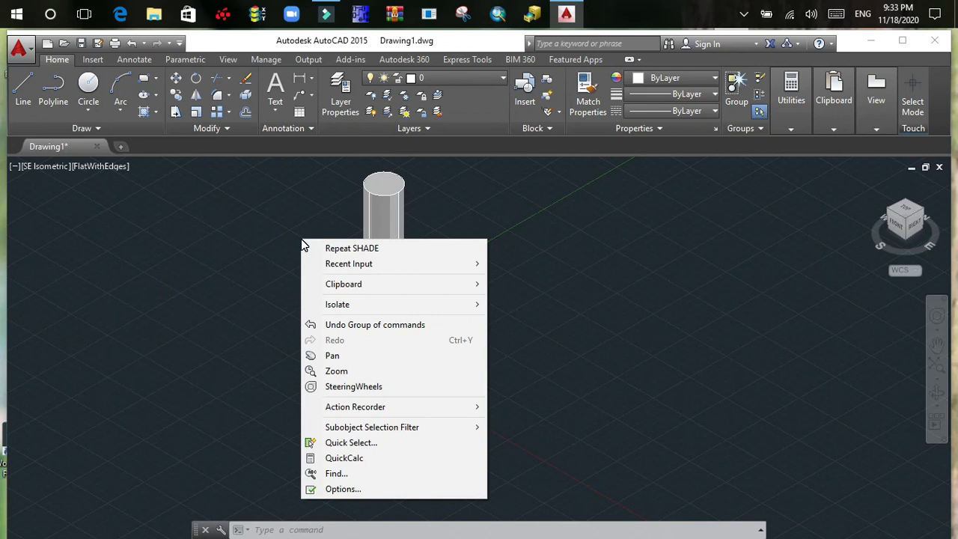
# Select the box and set its colour to Red in its Quick Properties.
pyautogui.click(266, 237)
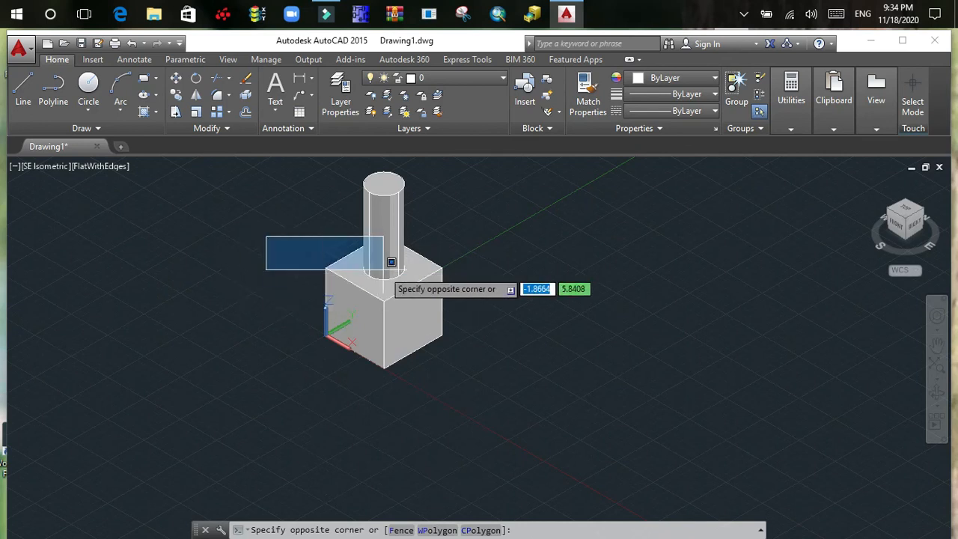
pyautogui.click(402, 286)
pyautogui.click(393, 292)
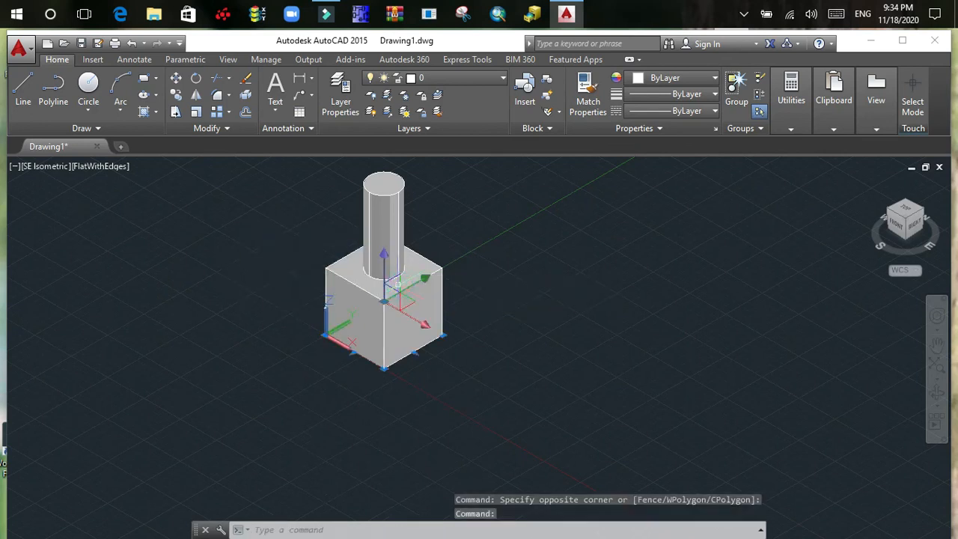
pyautogui.rightClick(390, 285)
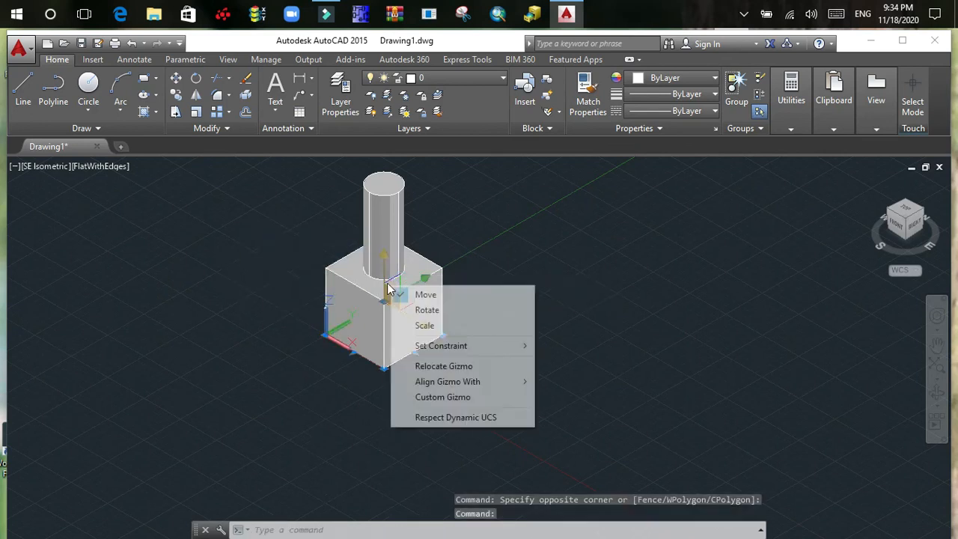
pyautogui.click(366, 244)
pyautogui.rightClick(367, 244)
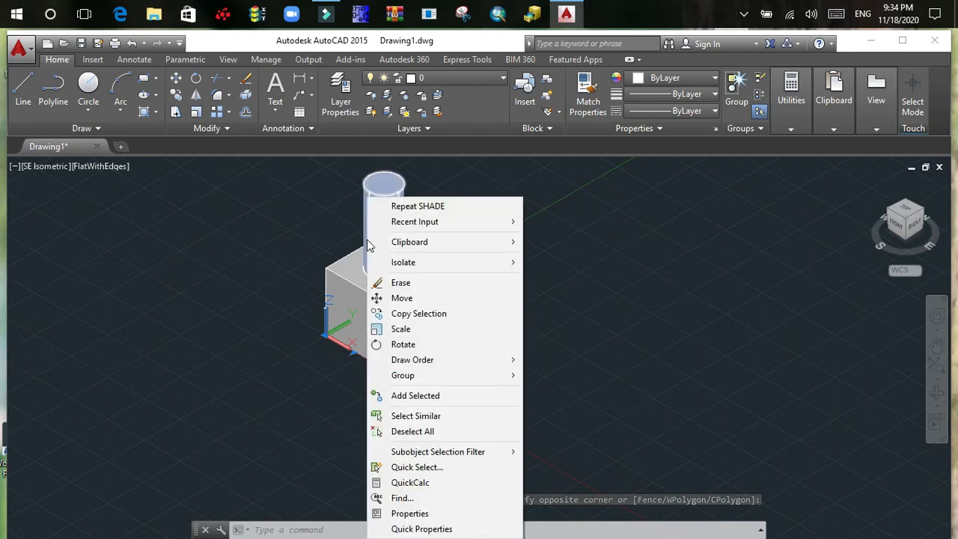
pyautogui.click(329, 282)
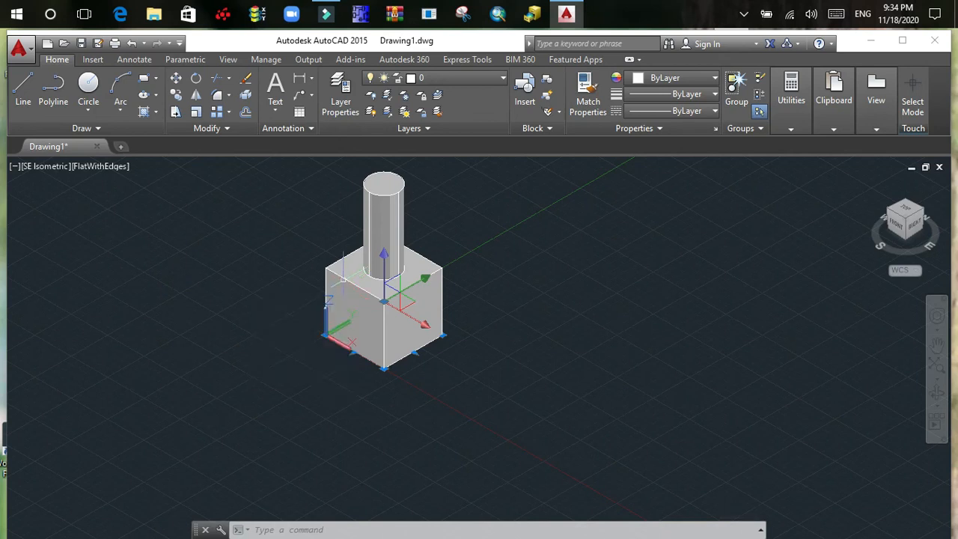
pyautogui.rightClick(336, 285)
pyautogui.click(334, 280)
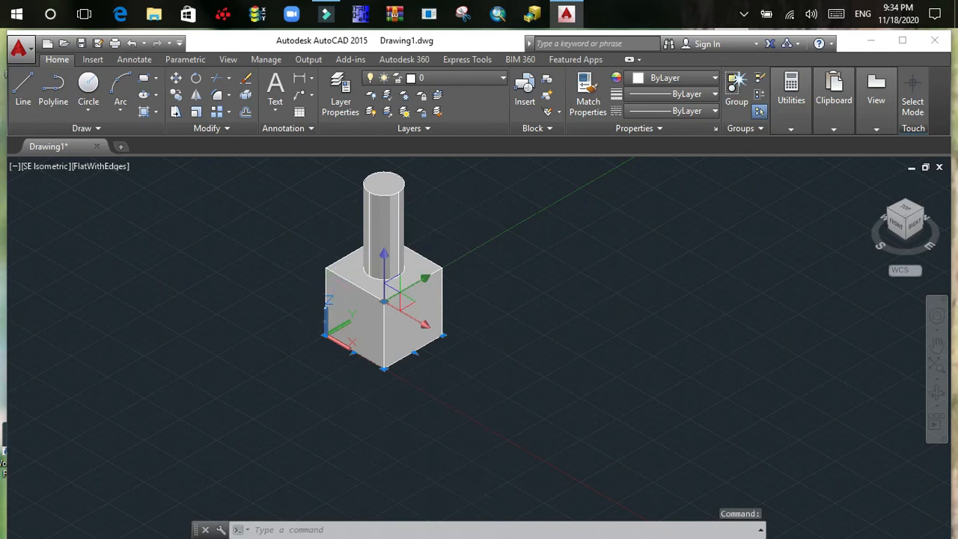
pyautogui.click(324, 319)
pyautogui.click(324, 320)
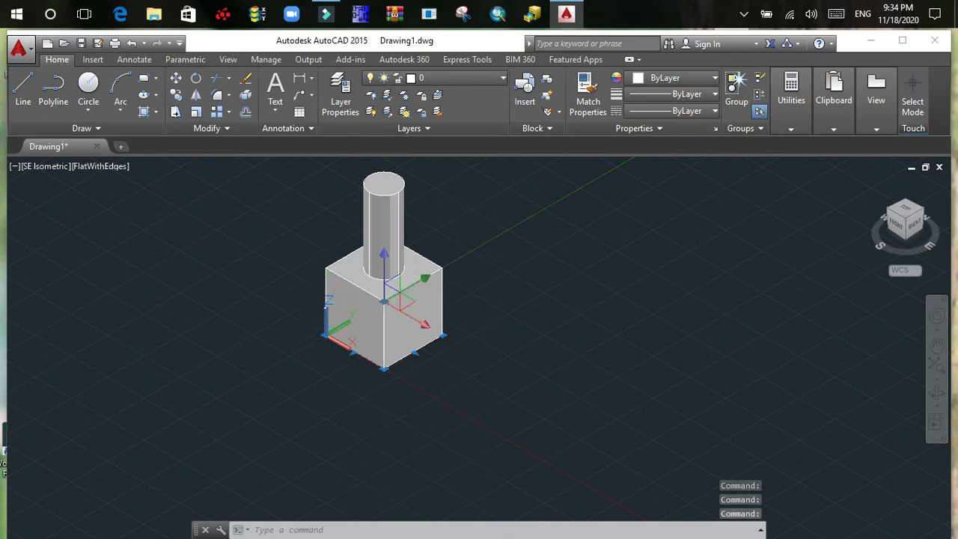
pyautogui.rightClick(342, 307)
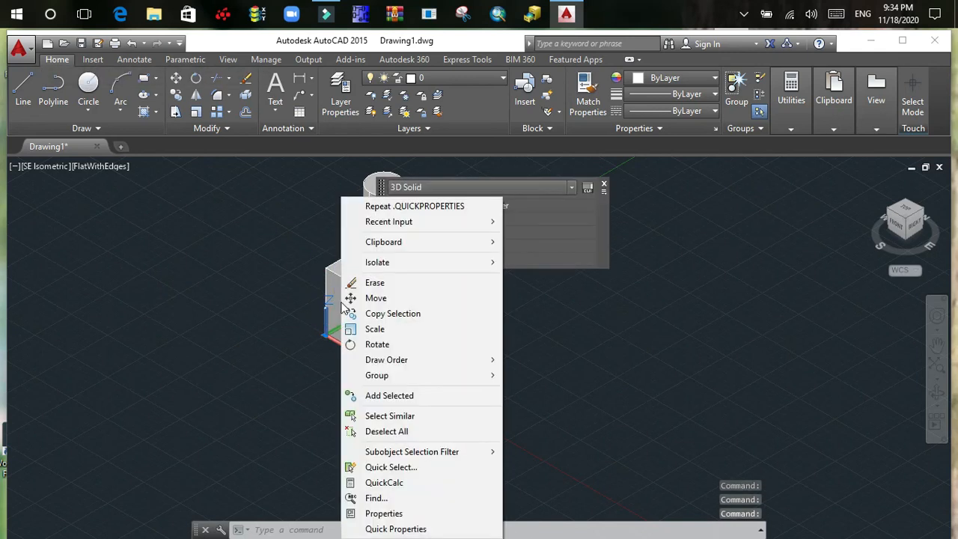
pyautogui.rightClick(545, 200)
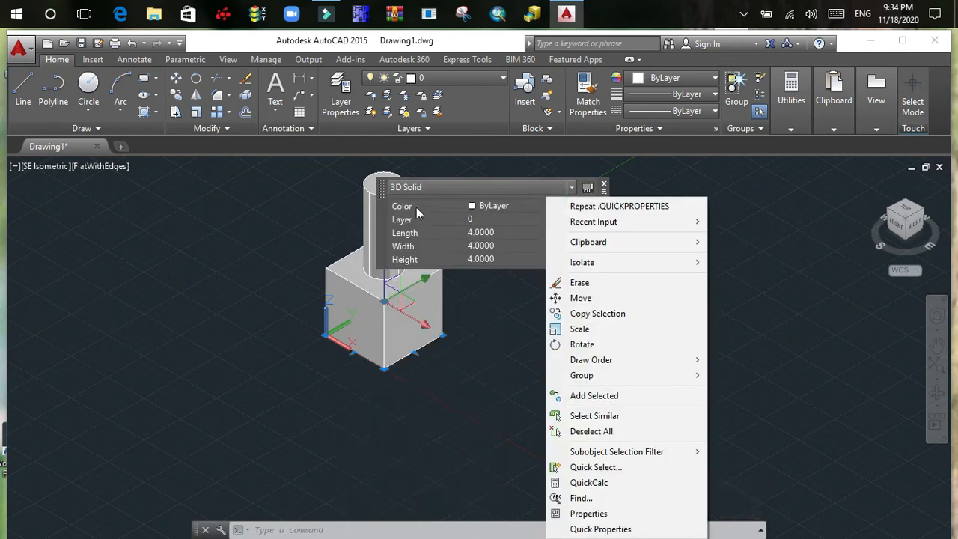
pyautogui.click(416, 207)
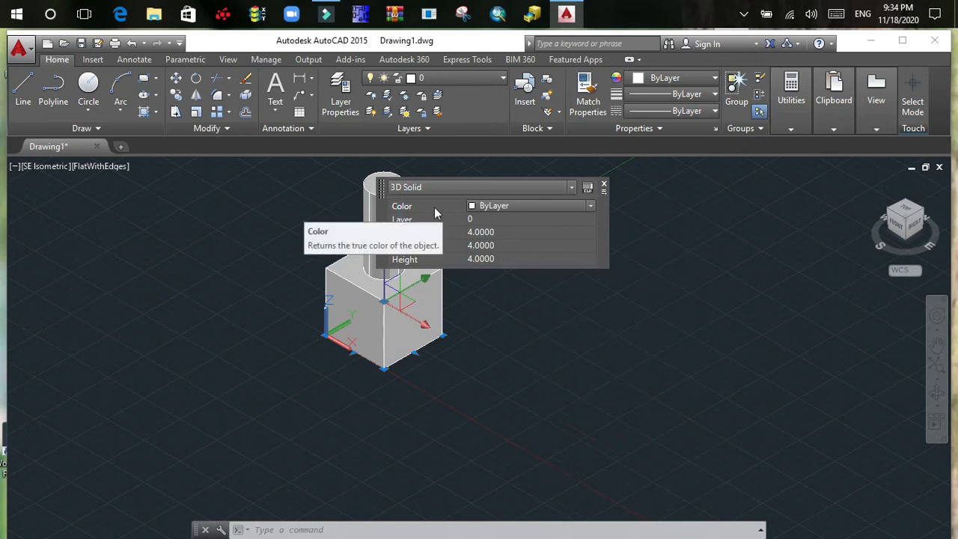
pyautogui.click(591, 206)
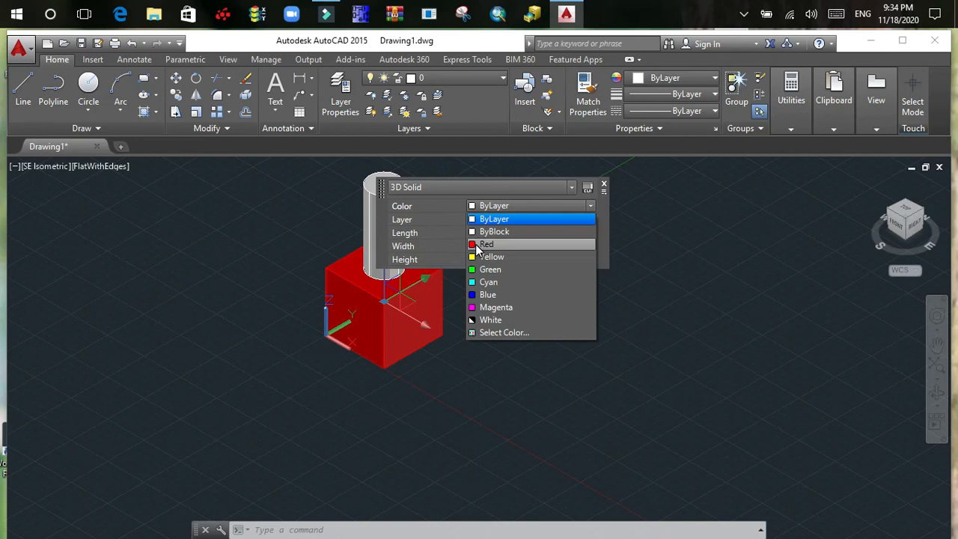
pyautogui.click(483, 245)
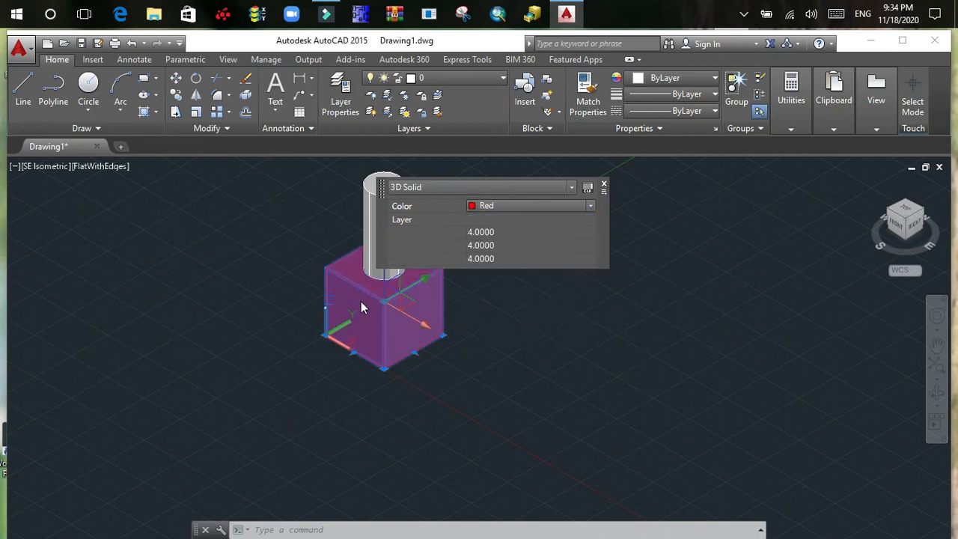
pyautogui.click(572, 302)
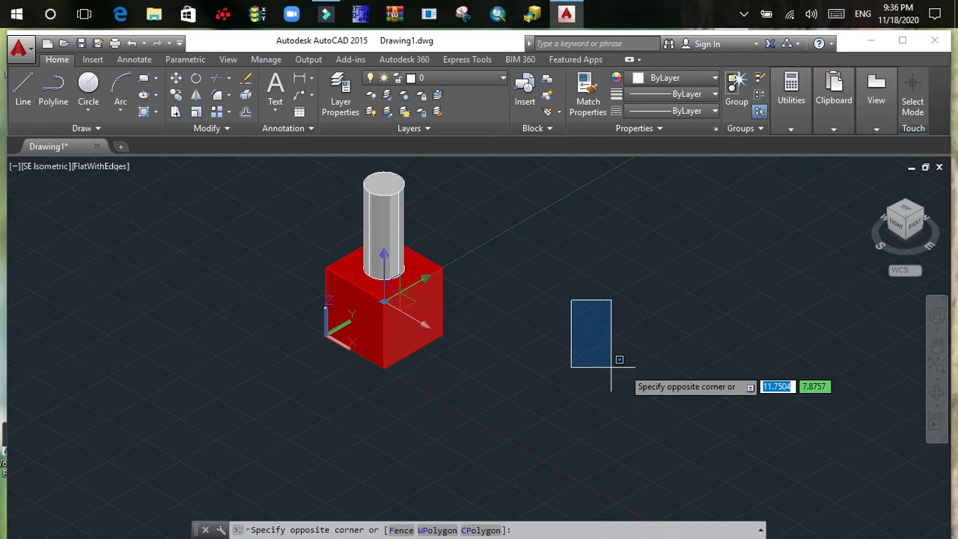
pyautogui.click(744, 14)
pyautogui.click(745, 71)
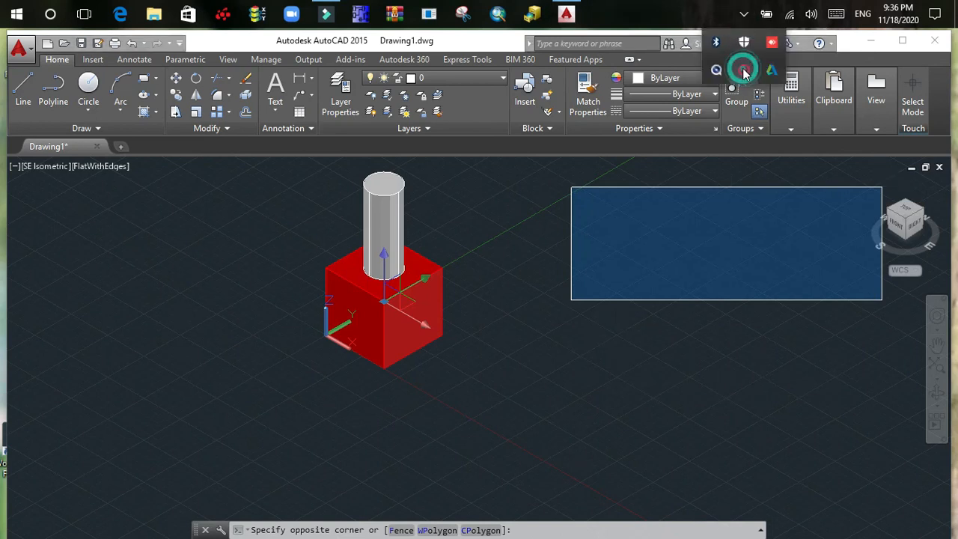